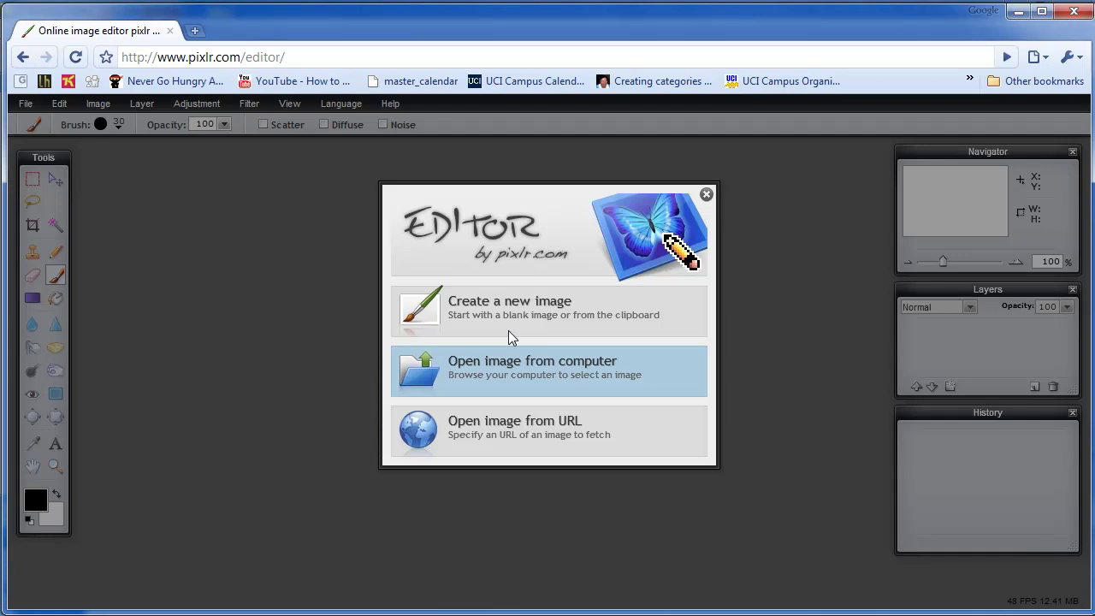
Create a blank white canvas named Banner, 900 px wide and 200 px high
{"action": "left_click", "coordinate": [532, 310]}
{"action": "left_click_drag", "start_coordinate": [521, 324], "coordinate": [391, 311]}
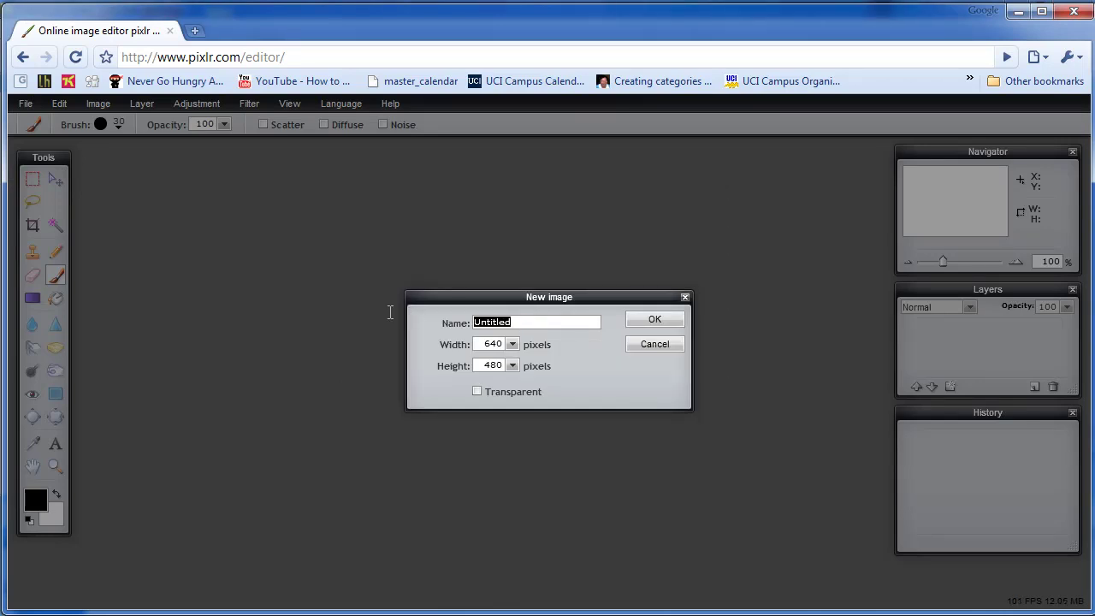
{"action": "type", "text": "Banner"}
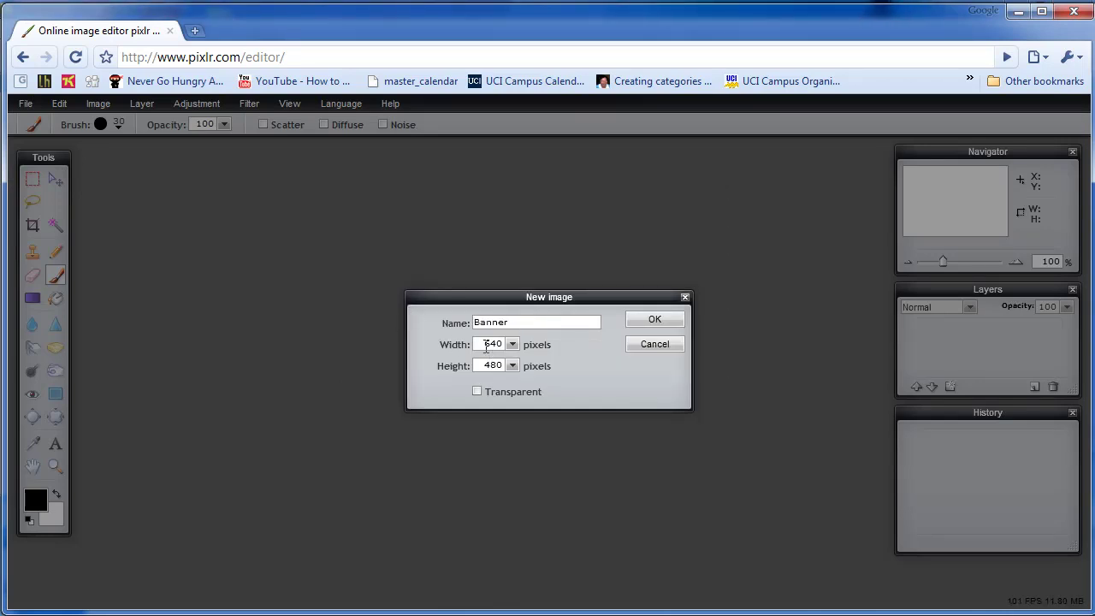
{"action": "left_click_drag", "start_coordinate": [484, 344], "coordinate": [527, 350]}
{"action": "type", "text": "9"}
{"action": "left_click_drag", "start_coordinate": [484, 366], "coordinate": [536, 361]}
{"action": "type", "text": "200"}
{"action": "left_click", "coordinate": [636, 321]}
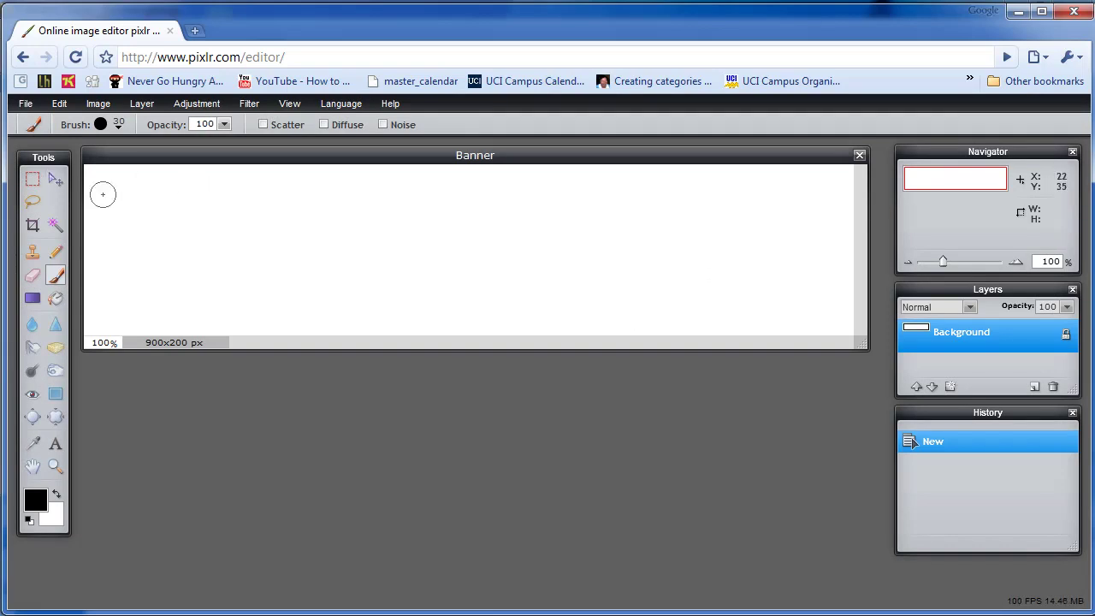
With the Move tool, enlarge the Banner window and shift it slightly up-left
{"action": "left_click", "coordinate": [57, 181]}
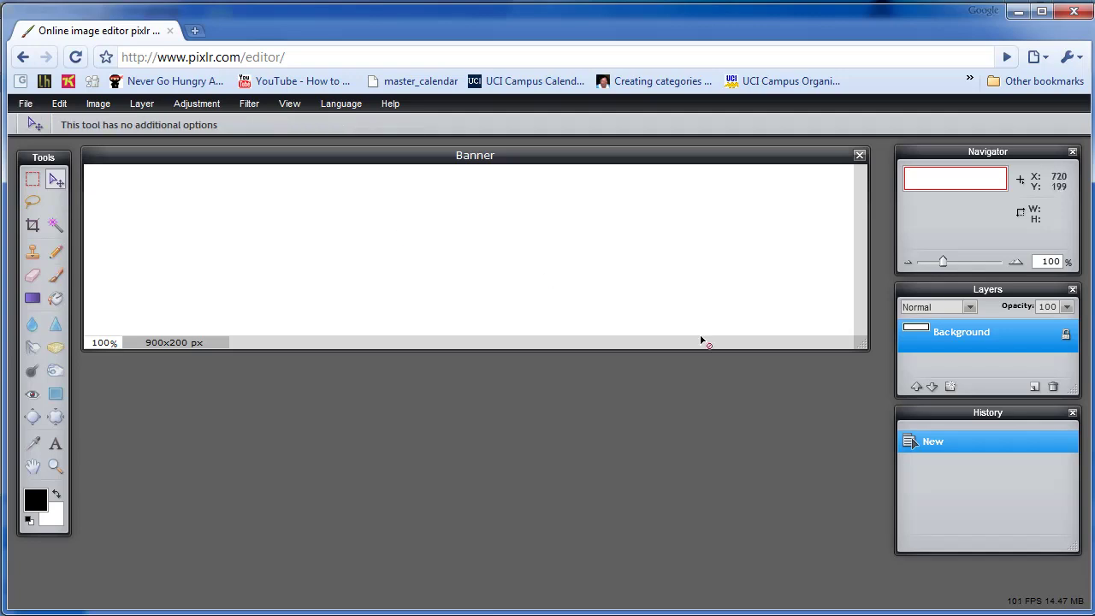
{"action": "left_click_drag", "start_coordinate": [859, 344], "coordinate": [948, 438]}
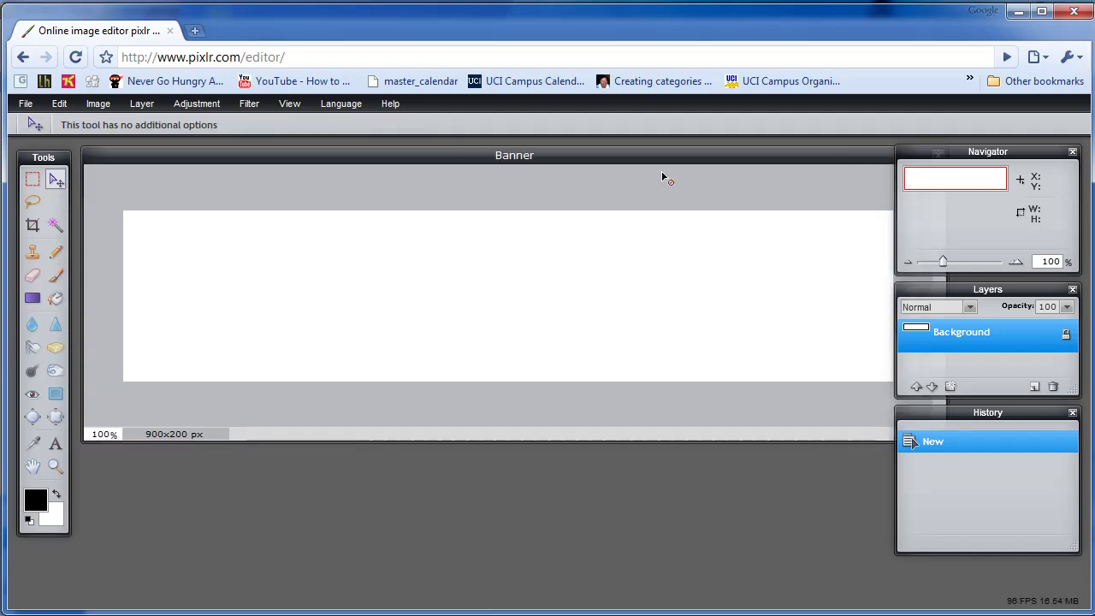
{"action": "left_click_drag", "start_coordinate": [666, 161], "coordinate": [640, 153]}
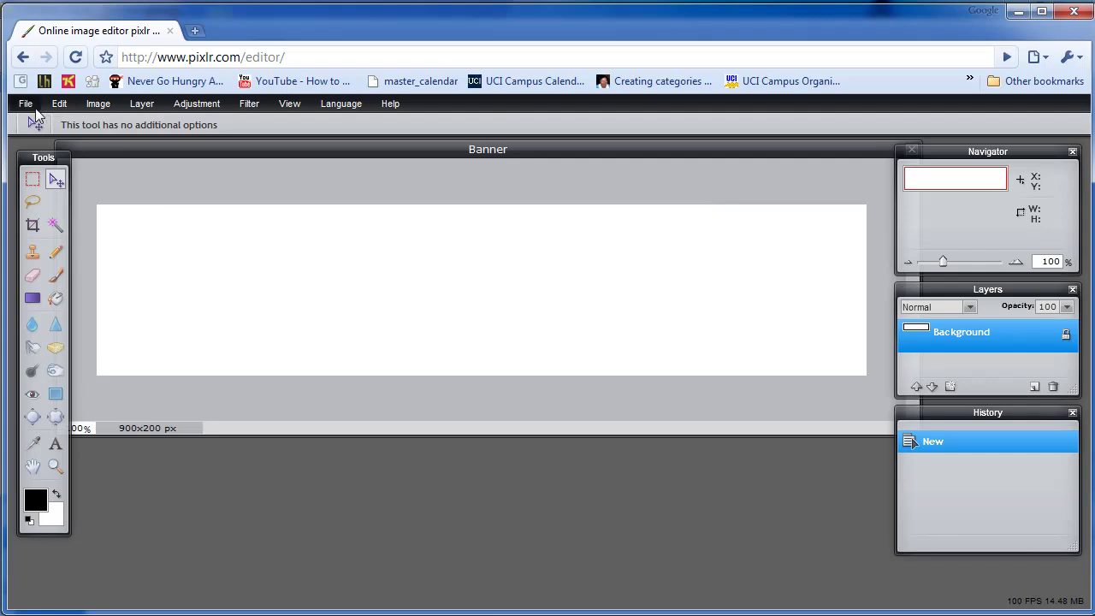
In a new tab, search Google Images for FLOWERS
{"action": "left_click", "coordinate": [195, 30]}
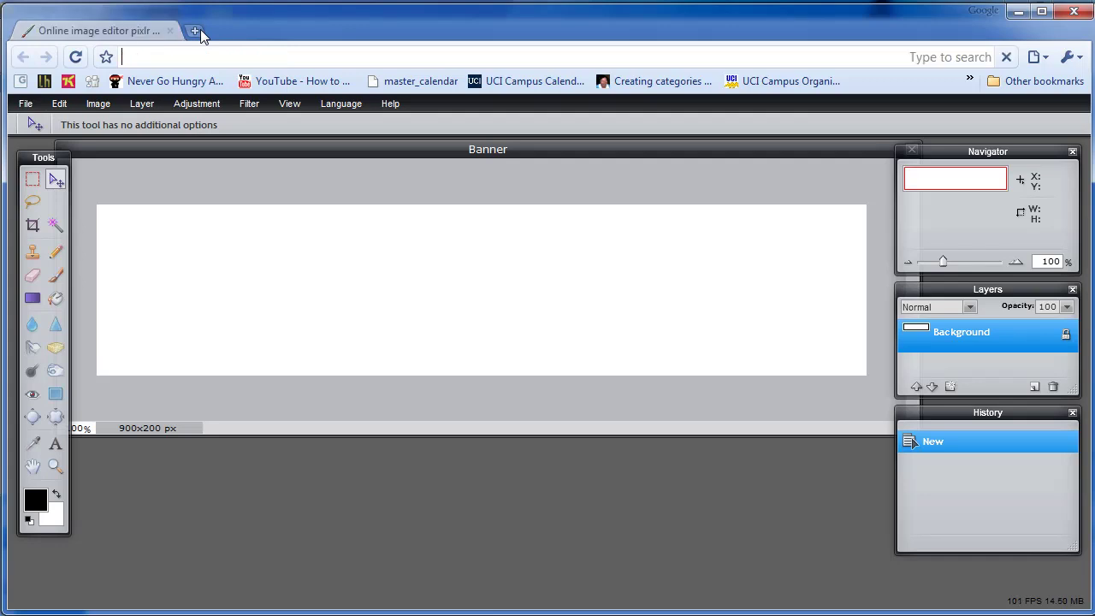
{"action": "type", "text": "FLOWERS"}
{"action": "key", "text": "Return"}
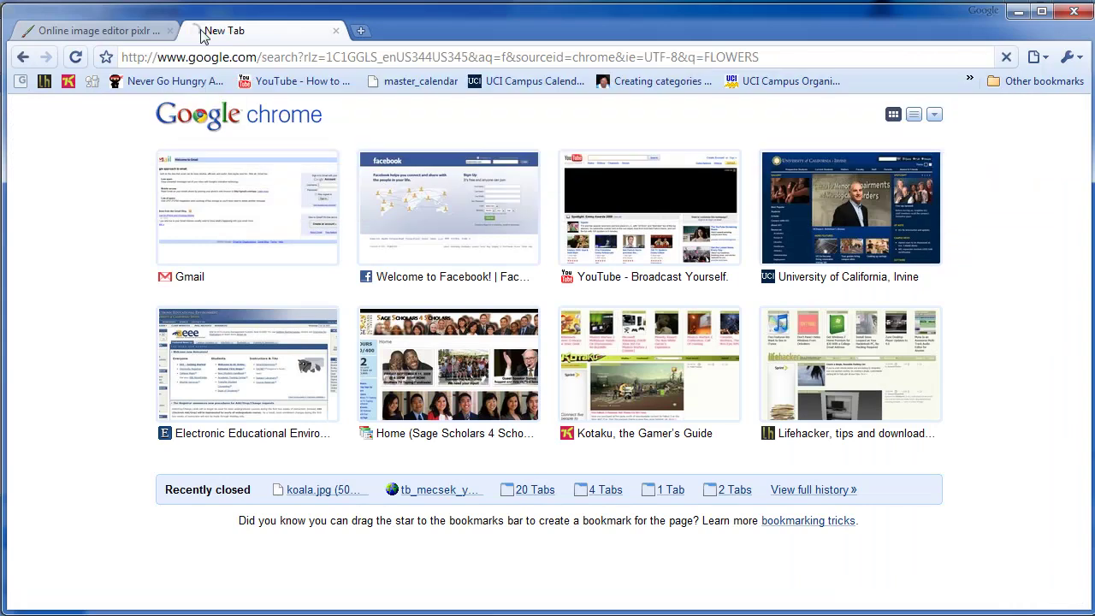
{"action": "left_click", "coordinate": [67, 113]}
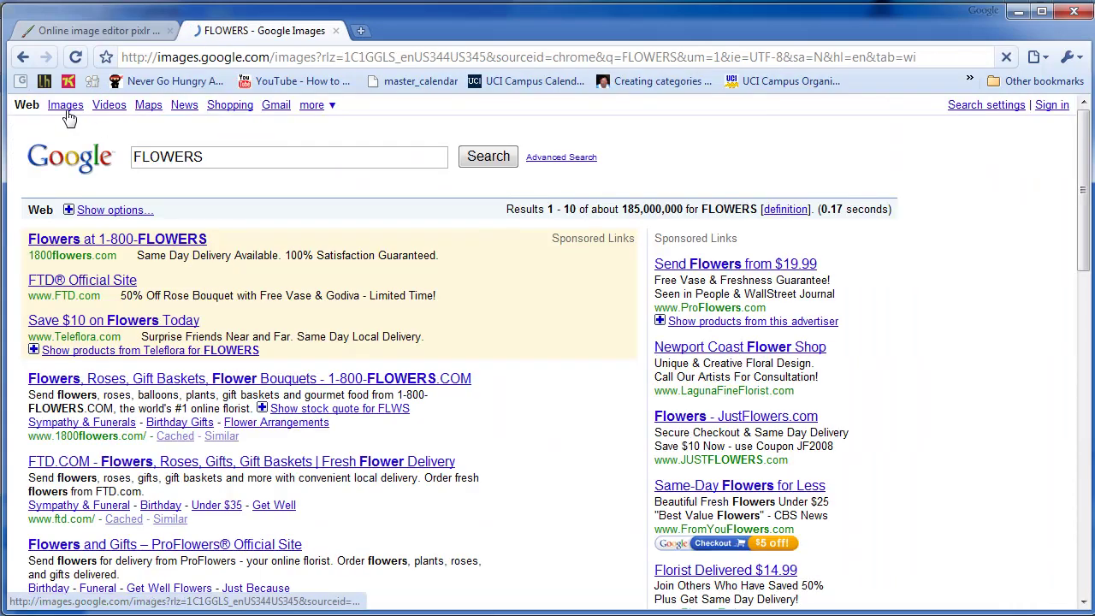
{"action": "left_click_drag", "start_coordinate": [1090, 265], "coordinate": [1091, 450]}
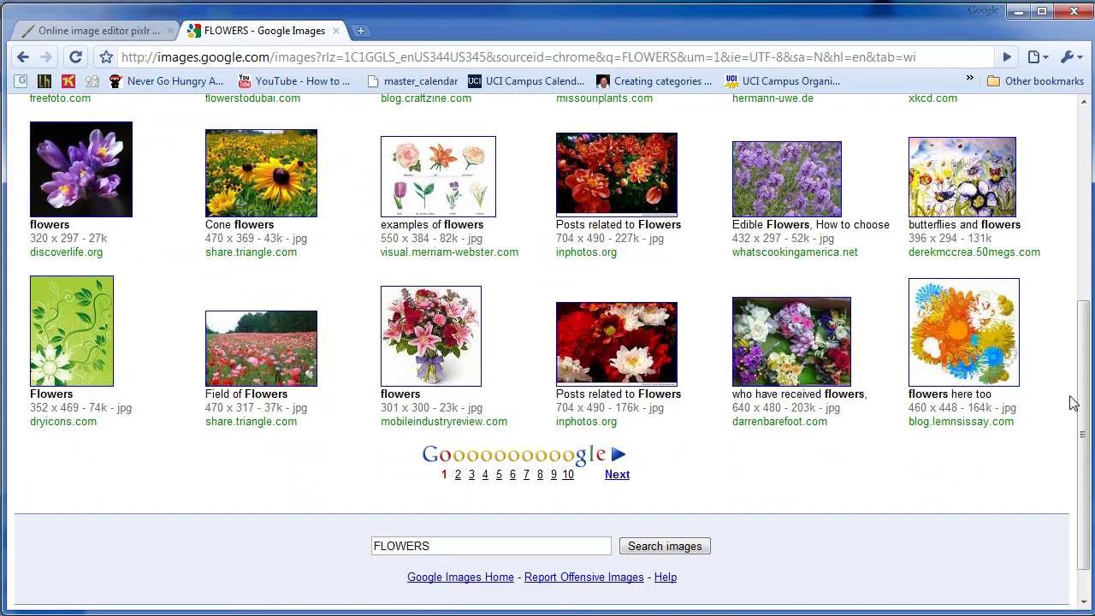
{"action": "left_click_drag", "start_coordinate": [1083, 402], "coordinate": [1088, 333]}
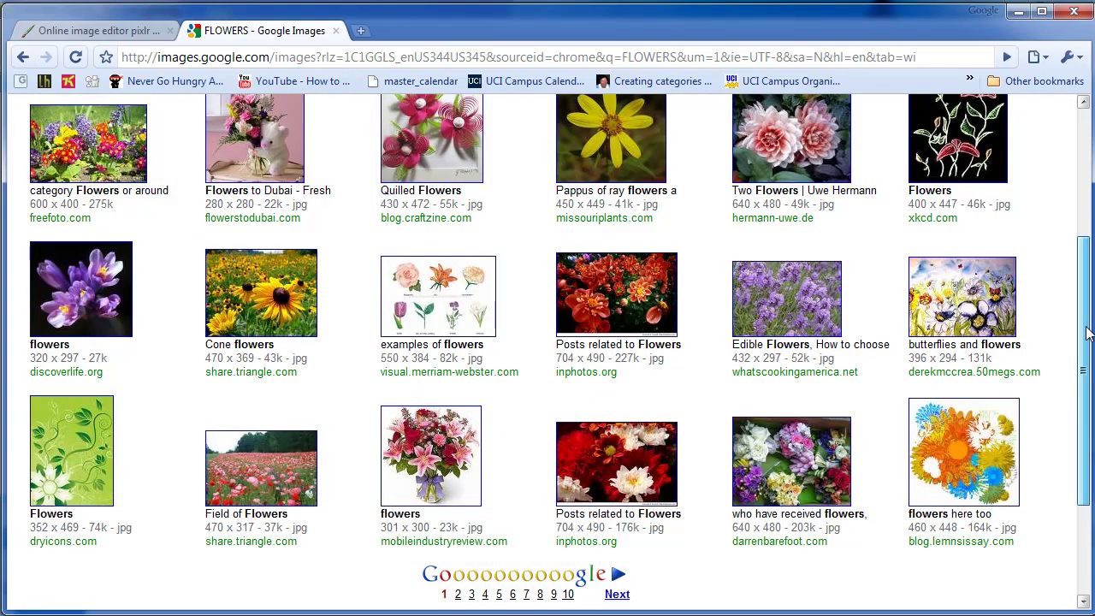
Open the Cone Flowers photo at full size and copy its image URL
{"action": "left_click", "coordinate": [272, 304]}
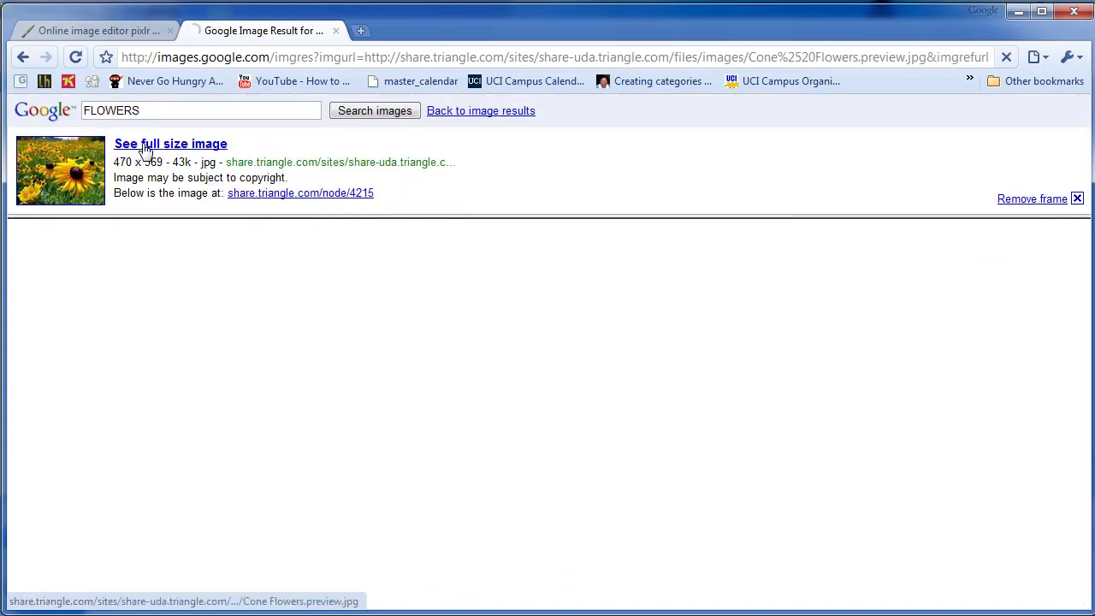
{"action": "left_click", "coordinate": [142, 146]}
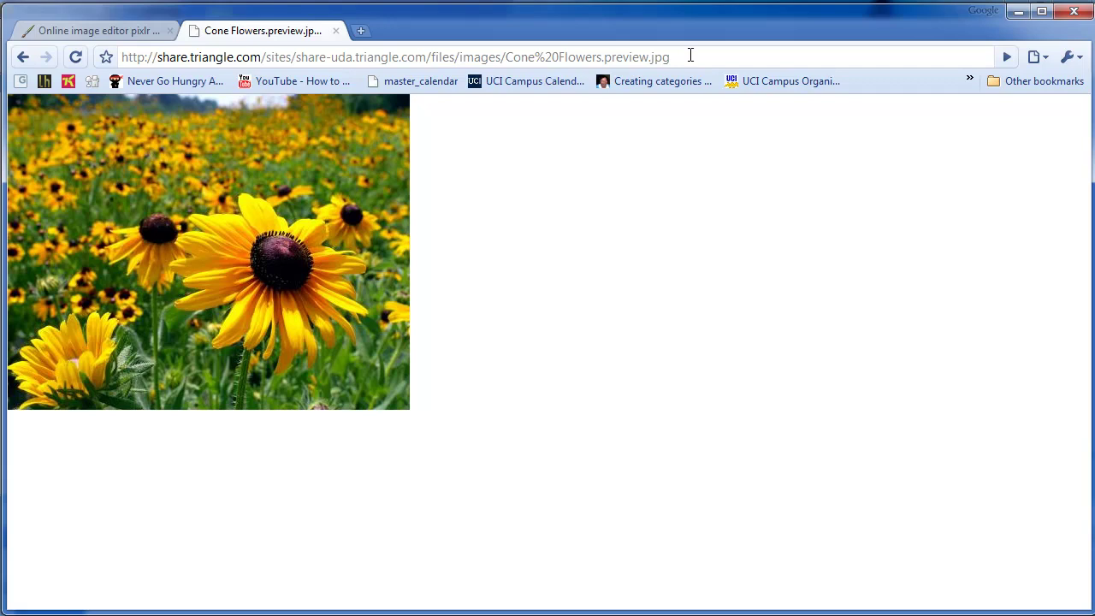
{"action": "left_click_drag", "start_coordinate": [690, 55], "coordinate": [116, 56]}
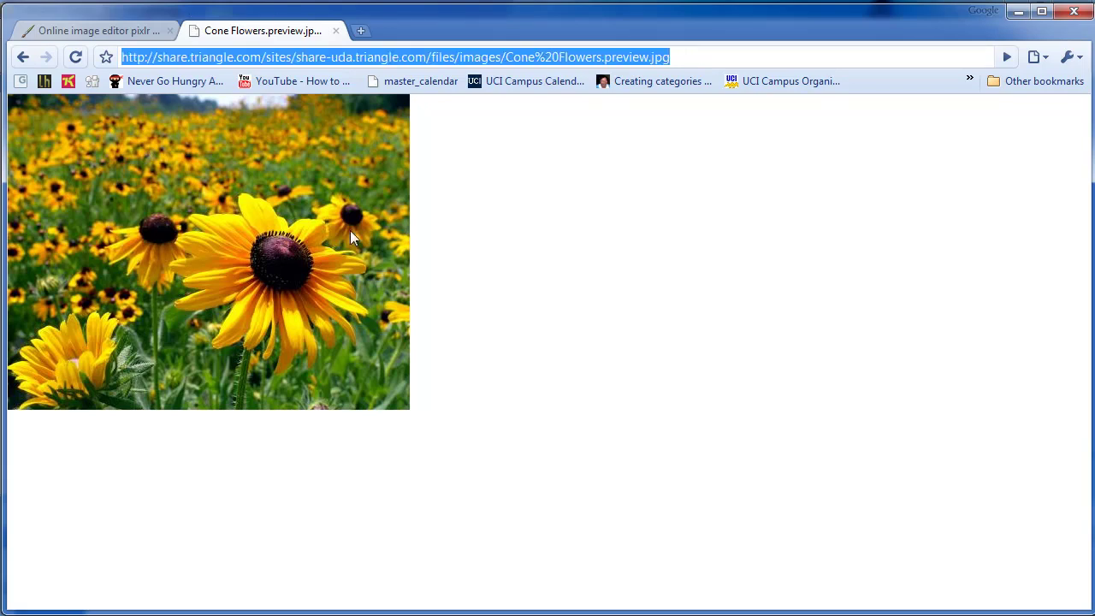
{"action": "right_click", "coordinate": [350, 231]}
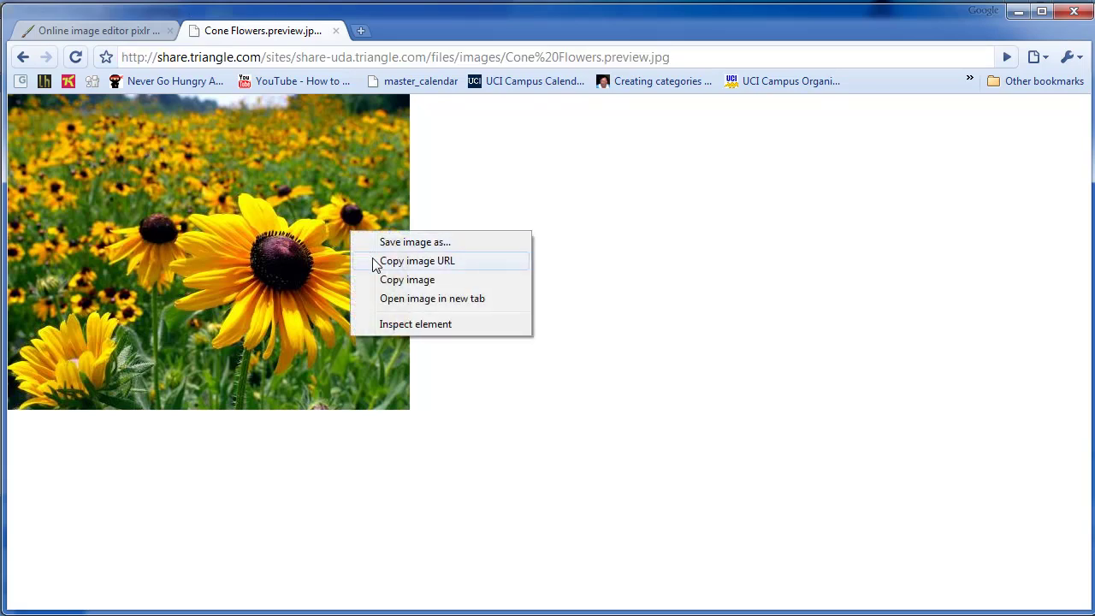
{"action": "left_click", "coordinate": [373, 259]}
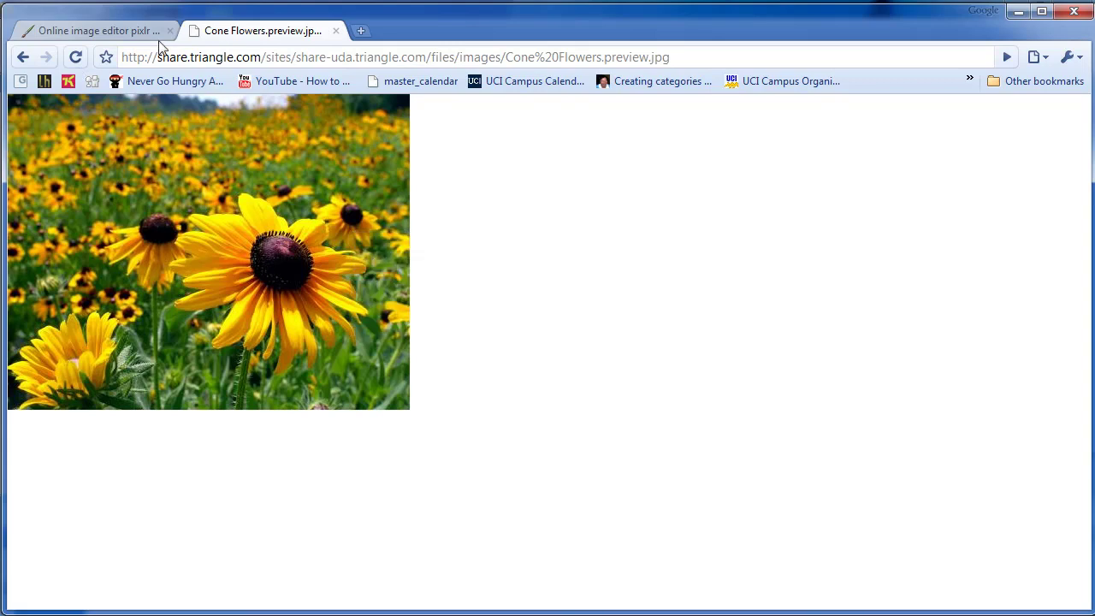
Open the copied Cone Flowers address with File > Open from URL as a 470×369 image
{"action": "left_click", "coordinate": [118, 33]}
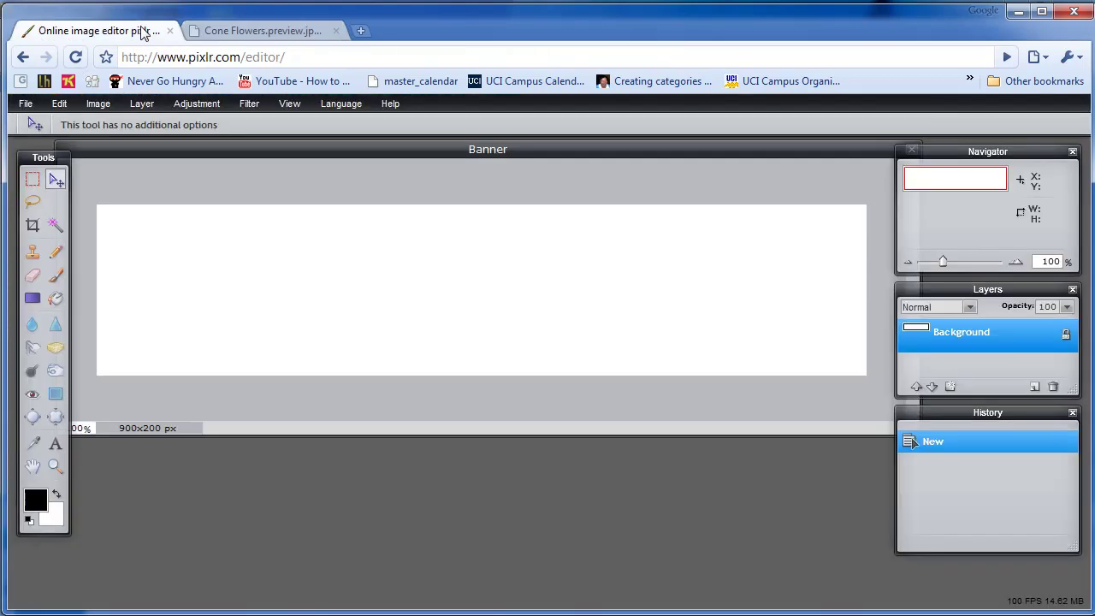
{"action": "left_click", "coordinate": [26, 104]}
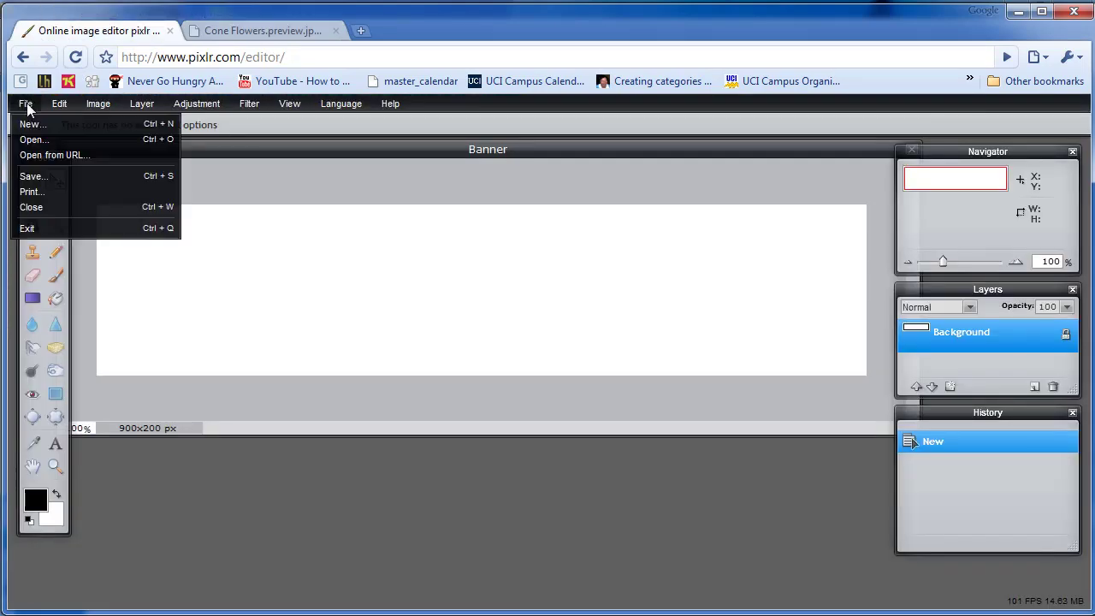
{"action": "left_click", "coordinate": [58, 154]}
{"action": "left_click_drag", "start_coordinate": [501, 347], "coordinate": [386, 347]}
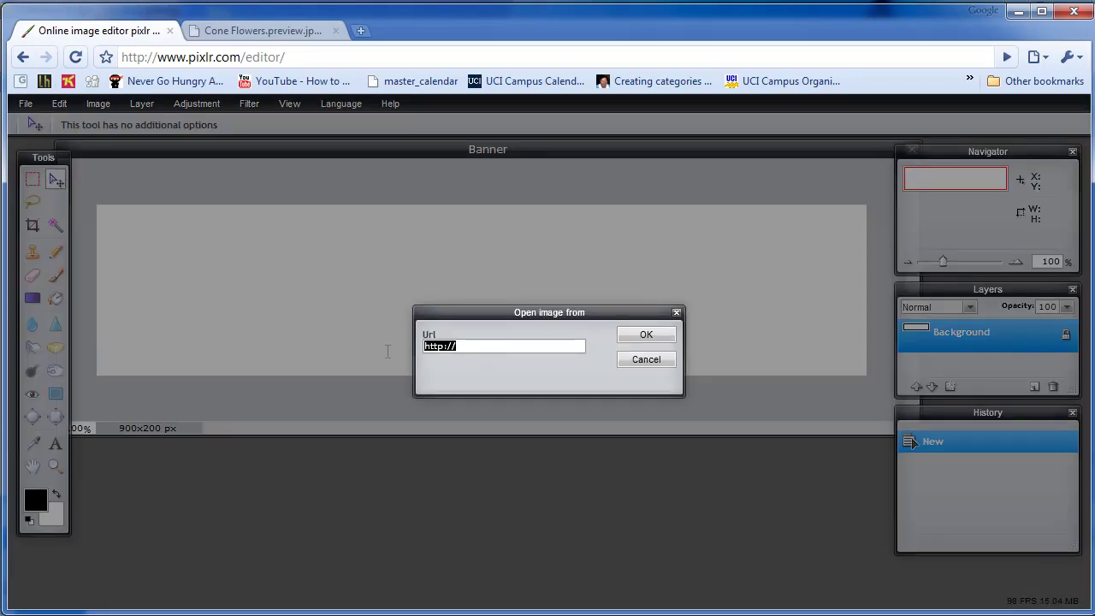
{"action": "right_click", "coordinate": [466, 341]}
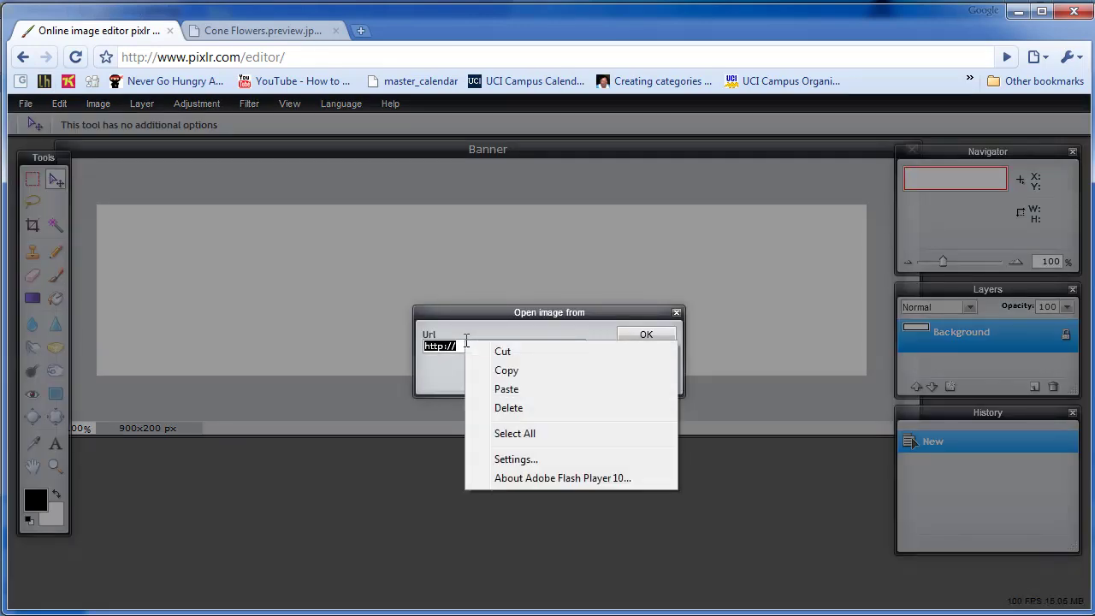
{"action": "left_click", "coordinate": [506, 390]}
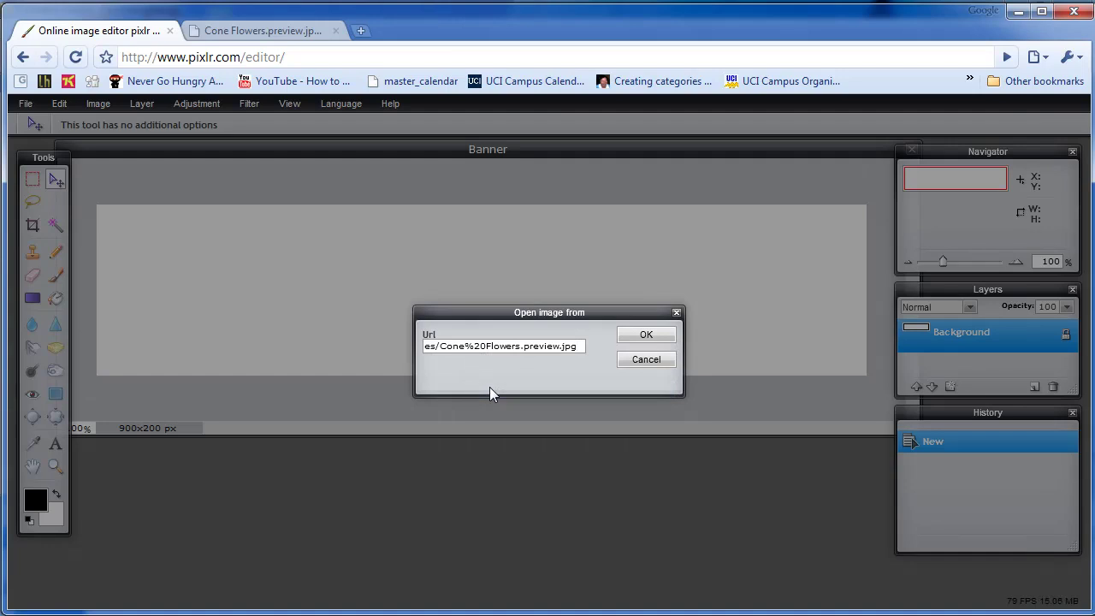
{"action": "left_click", "coordinate": [635, 339]}
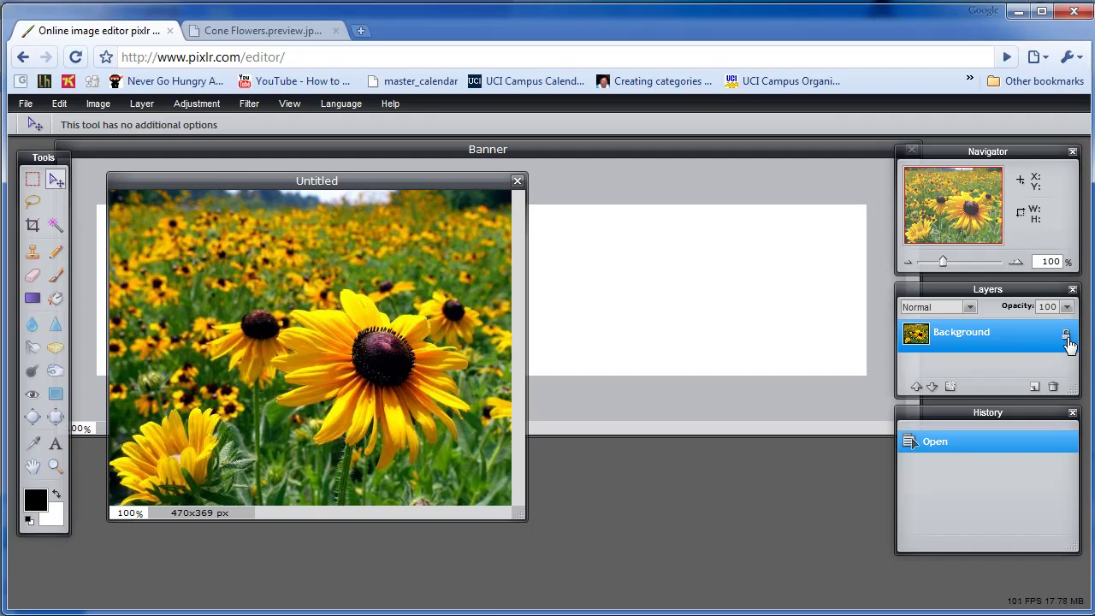
Unlock the Background layers of the flower photo and the Banner, making each Layer 0
{"action": "left_click", "coordinate": [1067, 336]}
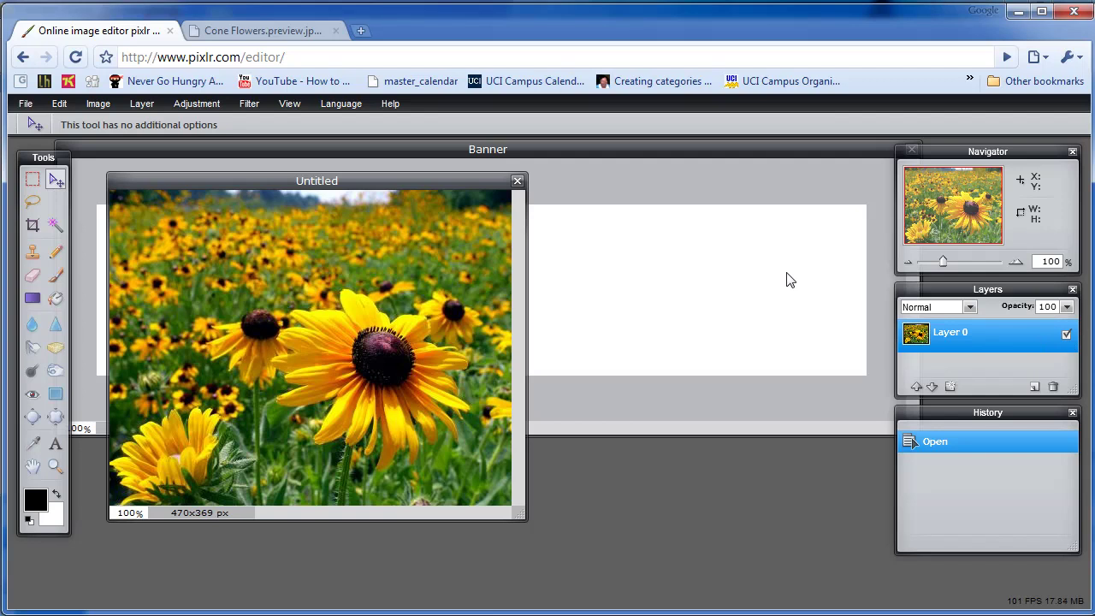
{"action": "left_click", "coordinate": [605, 149]}
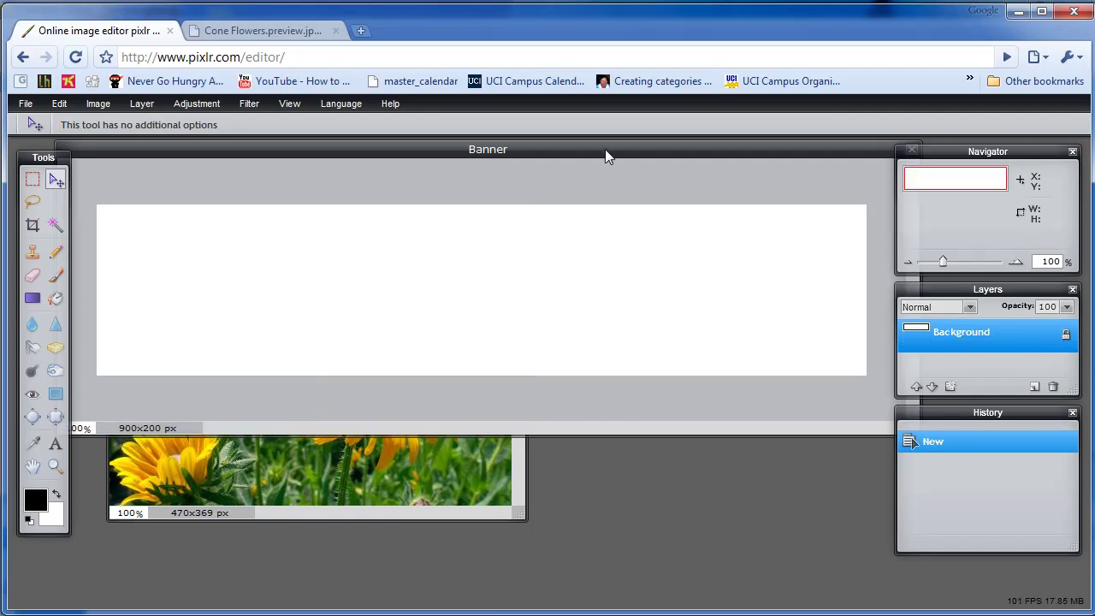
{"action": "left_click", "coordinate": [1066, 339]}
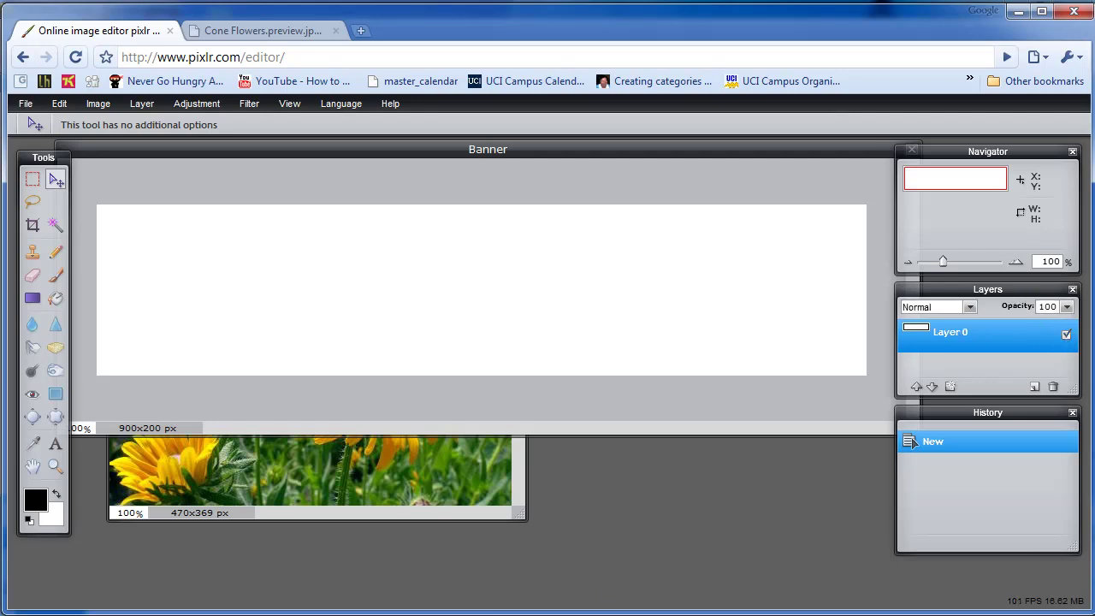
{"action": "left_click", "coordinate": [522, 516]}
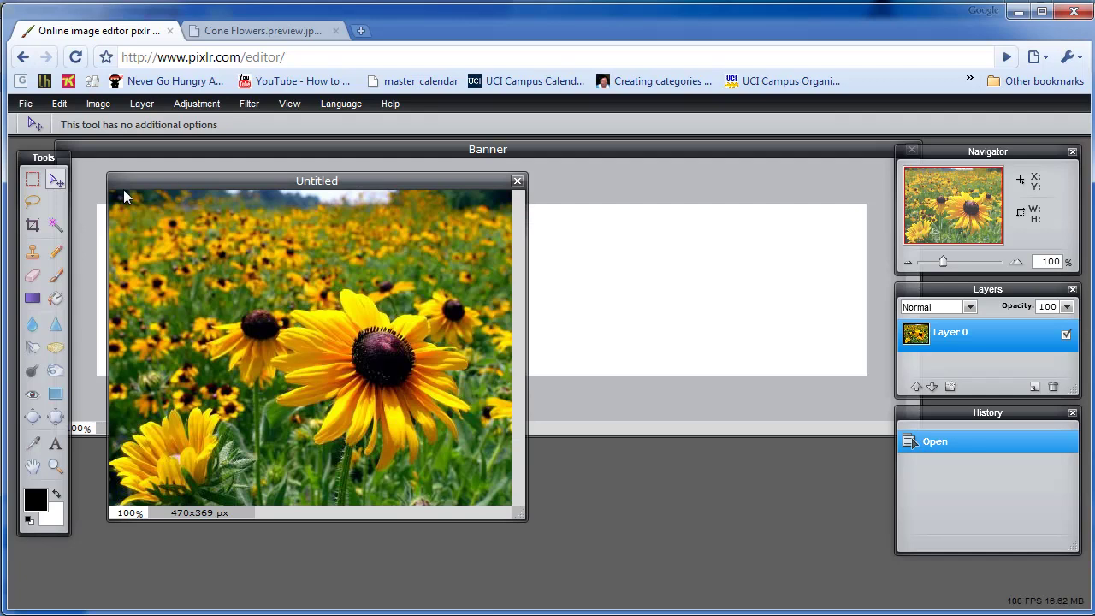
Copy a 470×267 px band of the sunflower photo using a rectangular selection
{"action": "left_click", "coordinate": [38, 183]}
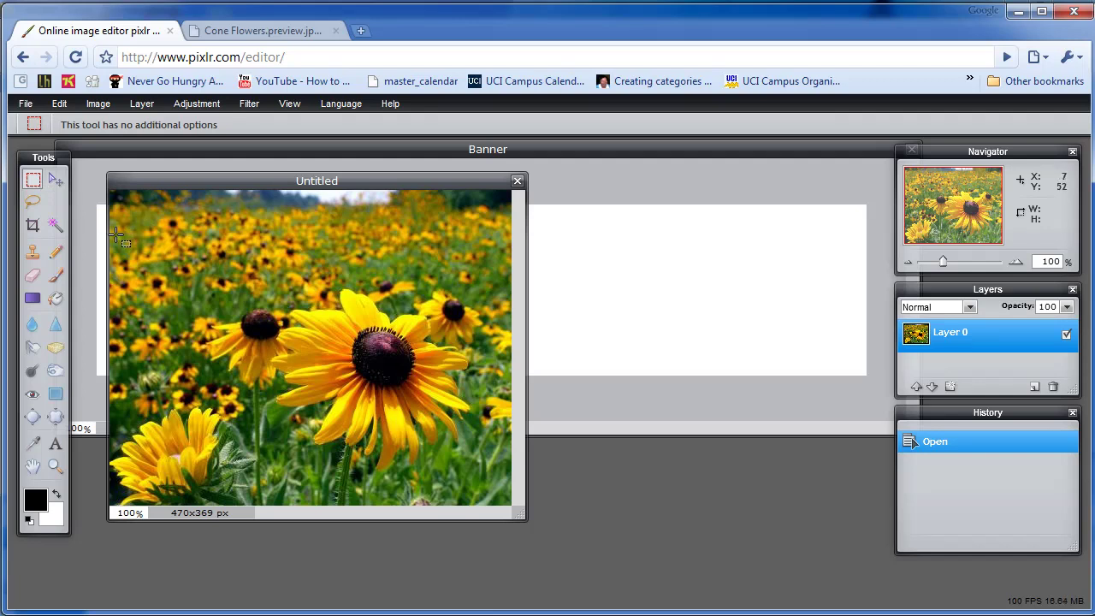
{"action": "left_click_drag", "start_coordinate": [117, 233], "coordinate": [548, 414]}
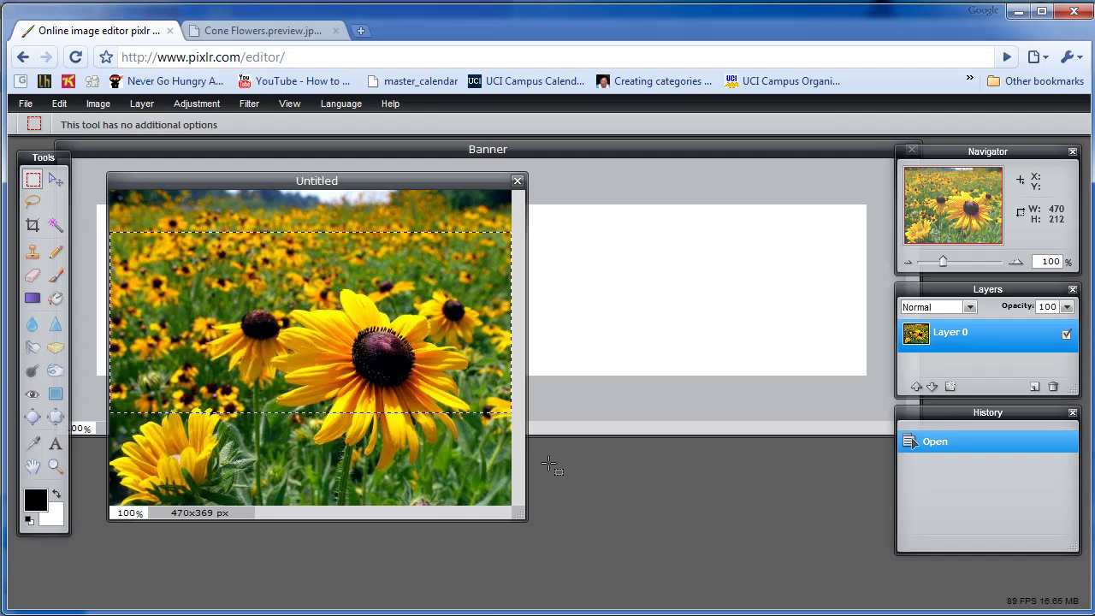
{"action": "left_click_drag", "start_coordinate": [549, 465], "coordinate": [524, 460]}
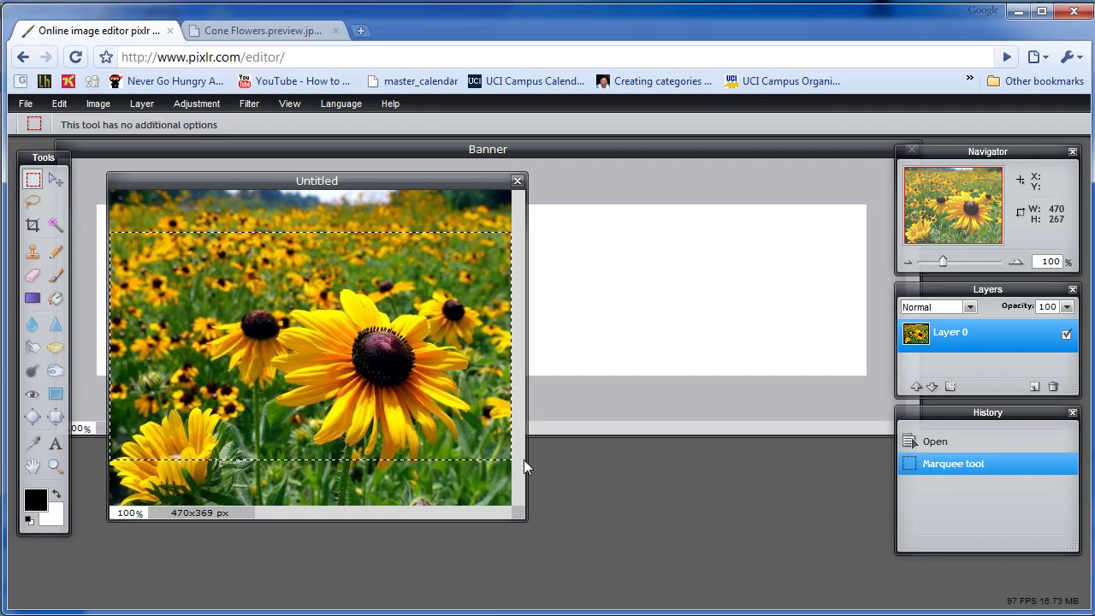
{"action": "left_click", "coordinate": [61, 104]}
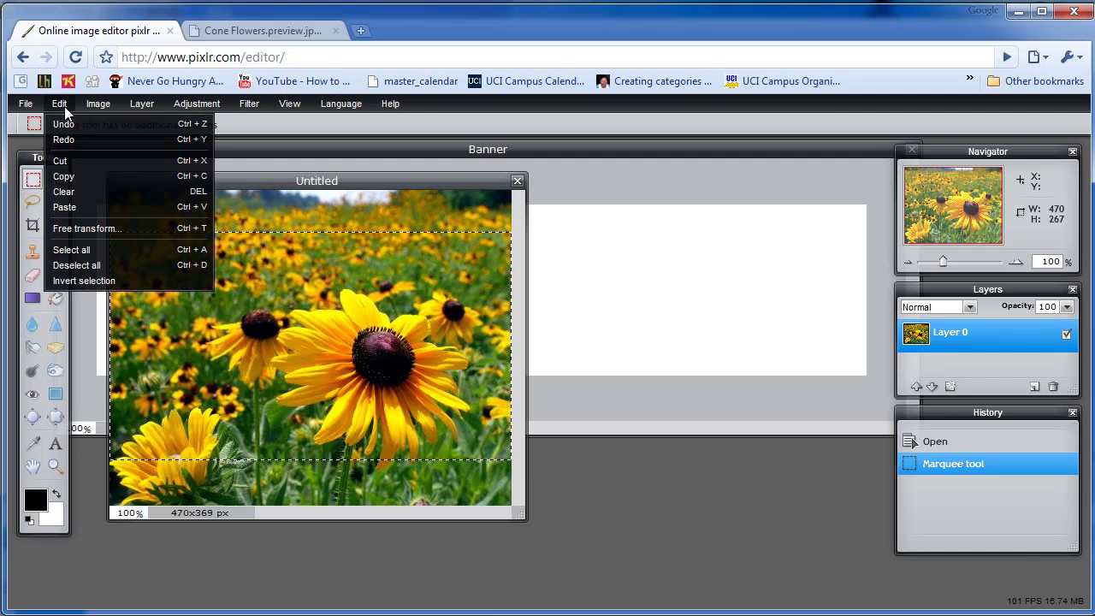
{"action": "left_click", "coordinate": [82, 176]}
{"action": "left_click", "coordinate": [265, 152]}
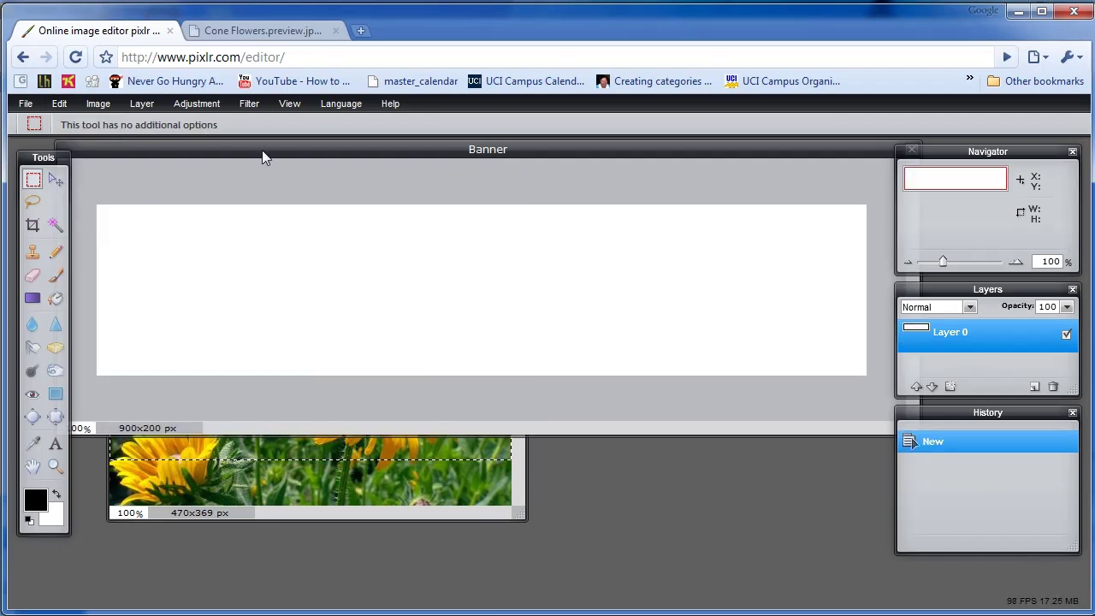
Paste the sunflower band into Banner as Layer 1 and align it to the left edge
{"action": "left_click", "coordinate": [60, 105]}
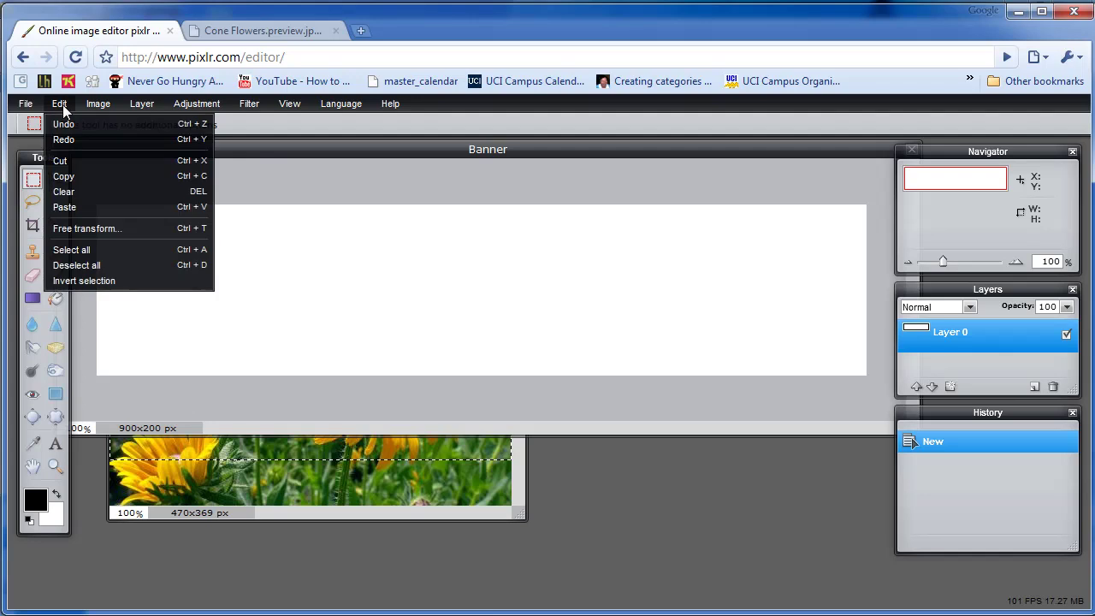
{"action": "left_click", "coordinate": [91, 207]}
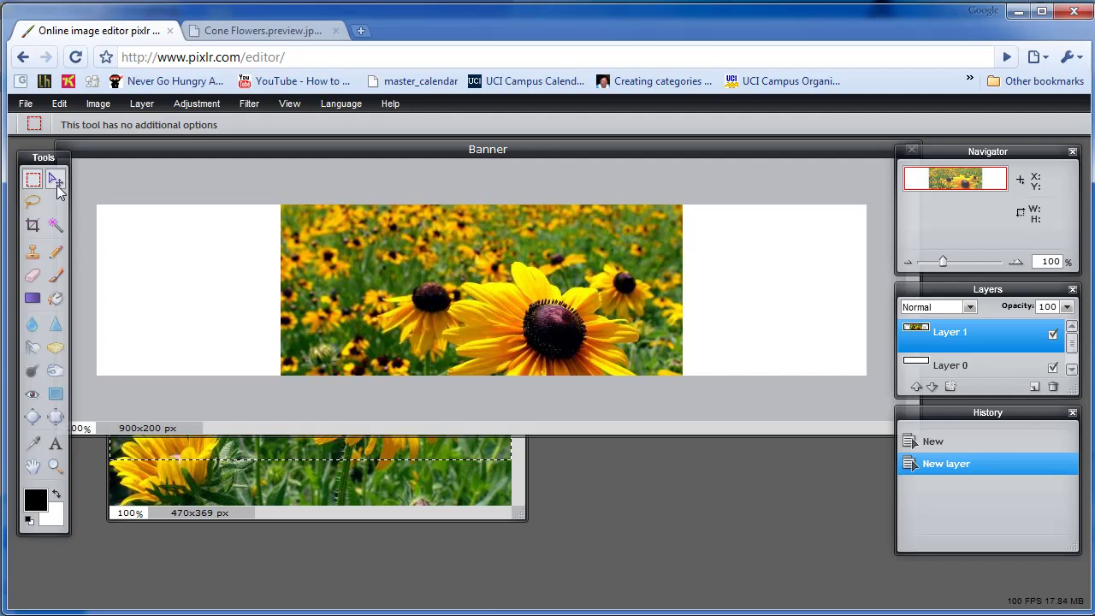
{"action": "left_click", "coordinate": [58, 189]}
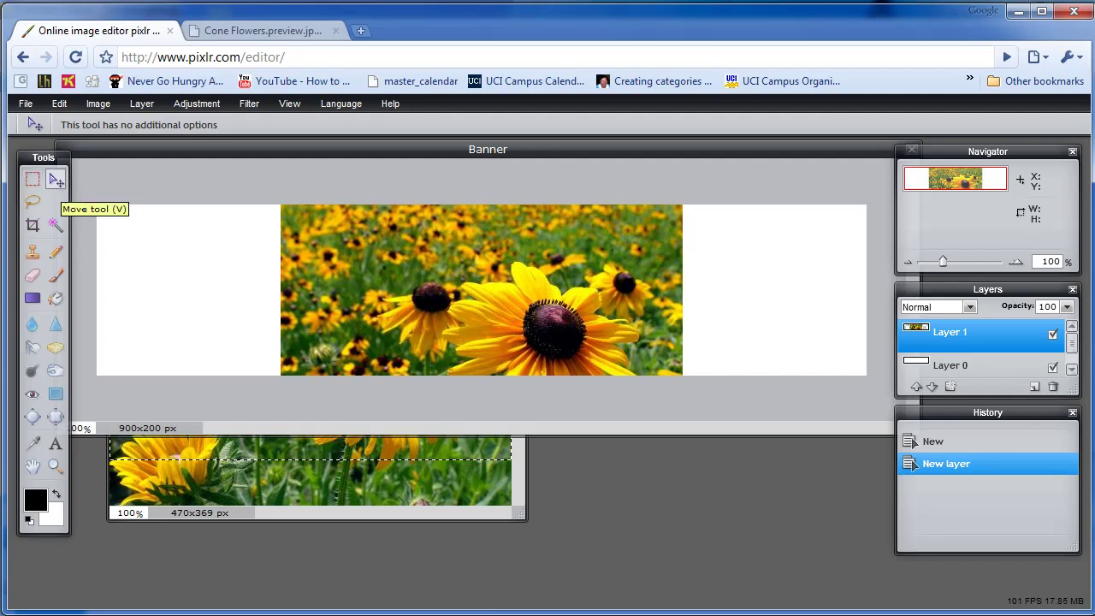
{"action": "left_click_drag", "start_coordinate": [441, 308], "coordinate": [256, 310]}
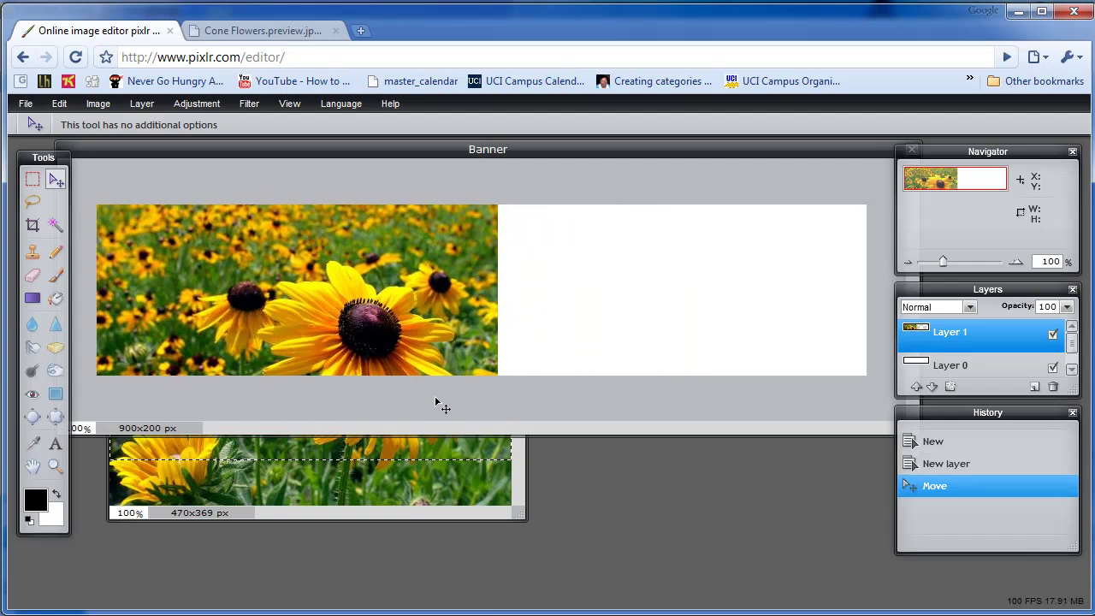
{"action": "left_click", "coordinate": [440, 403]}
In a new tab, search Google for 'koala bear'
{"action": "left_click", "coordinate": [360, 31]}
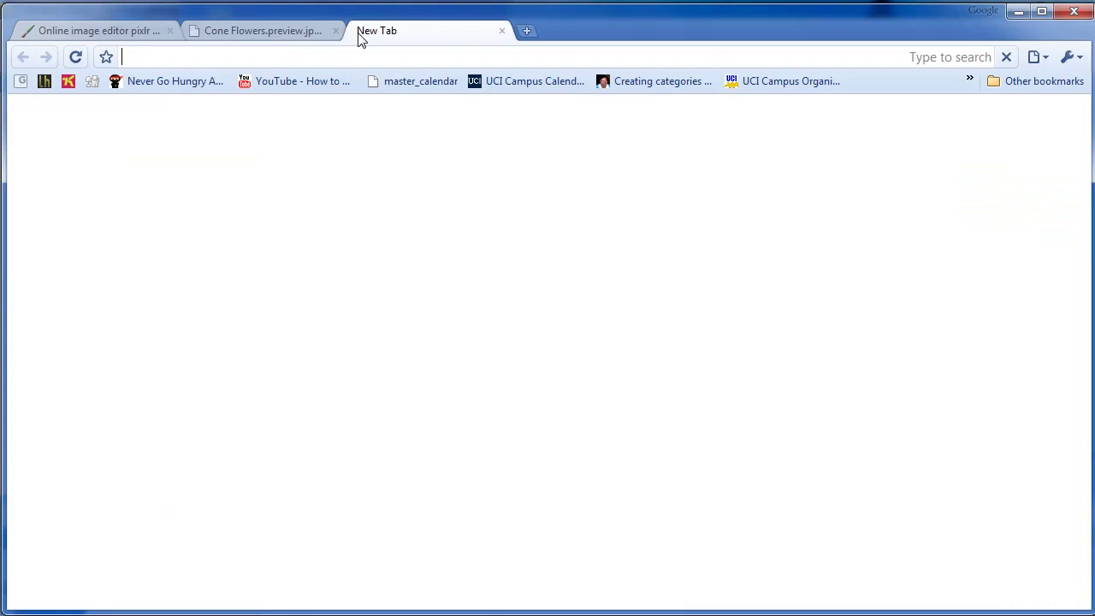
{"action": "type", "text": "koala"}
{"action": "key", "text": "BackSpace"}
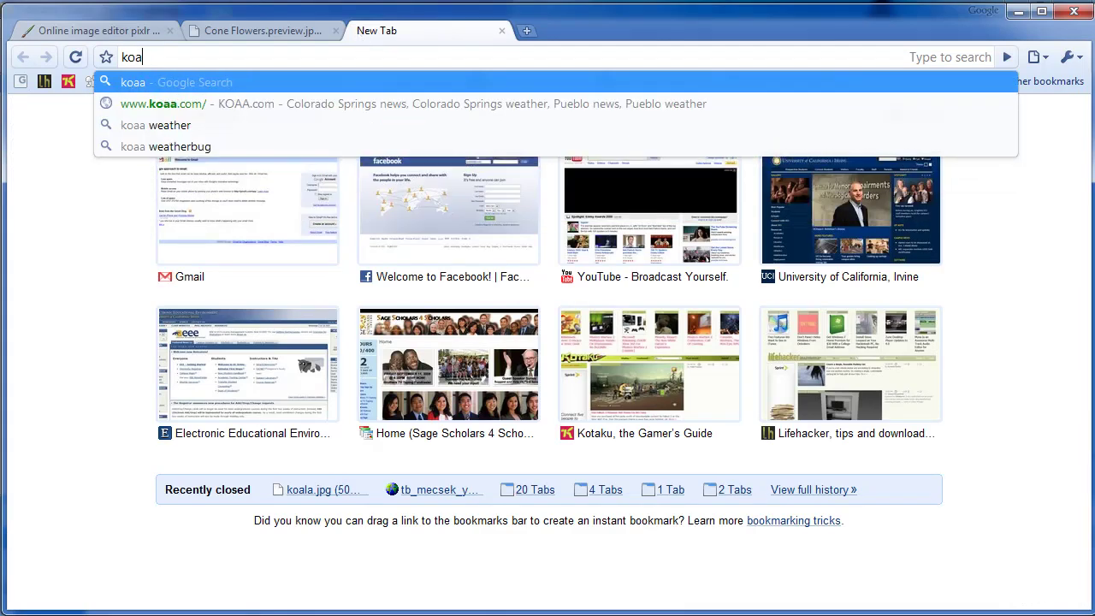
{"action": "type", "text": "la bear"}
{"action": "key", "text": "Return"}
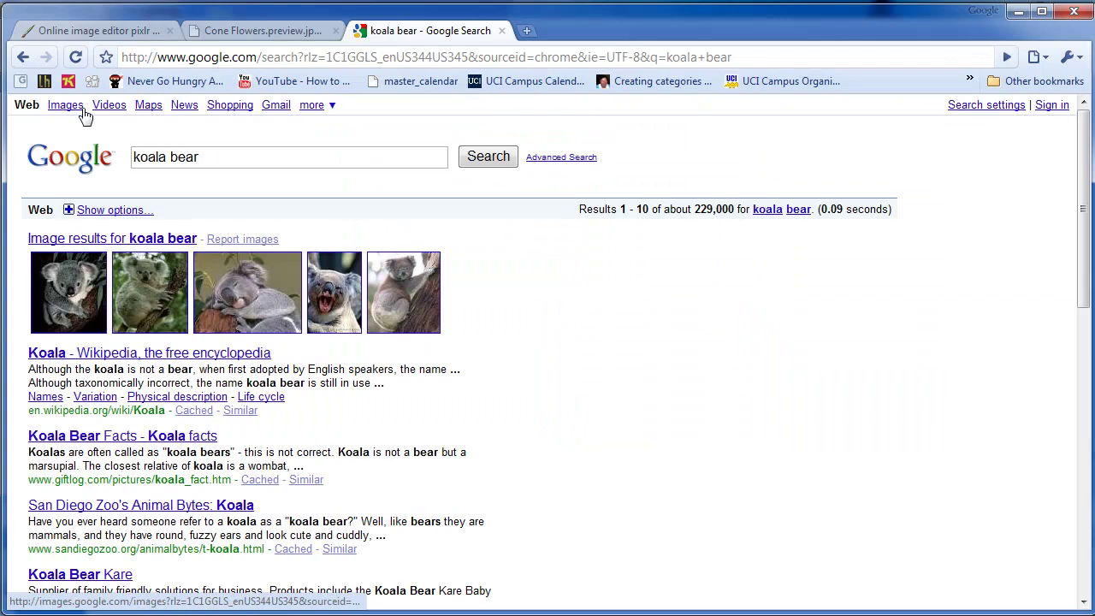
Open the sleeping koala result at full size and copy its image address
{"action": "left_click", "coordinate": [248, 293]}
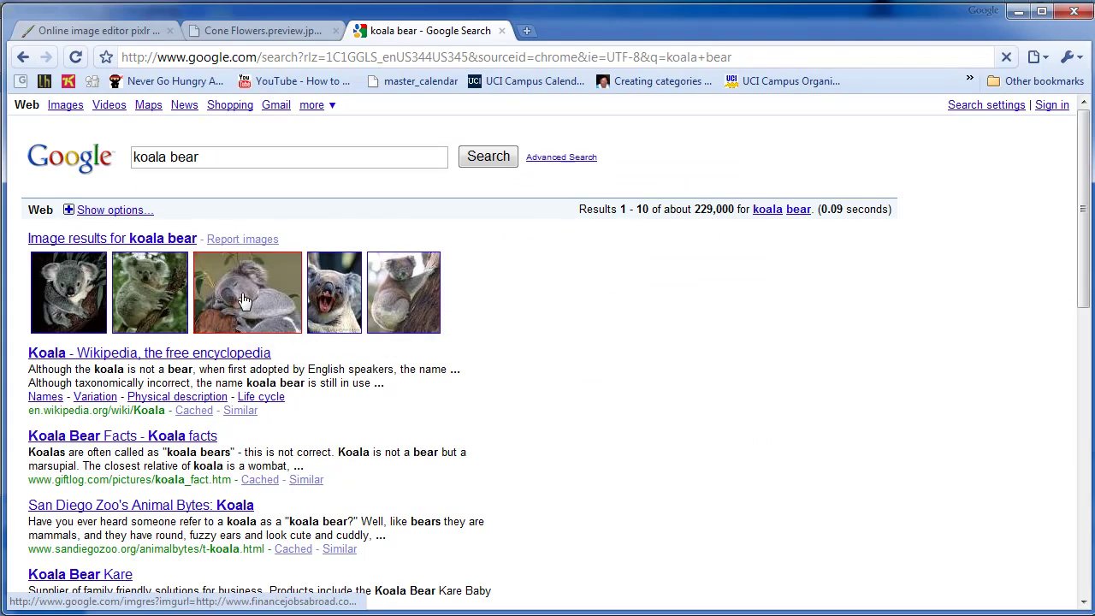
{"action": "left_click", "coordinate": [190, 148]}
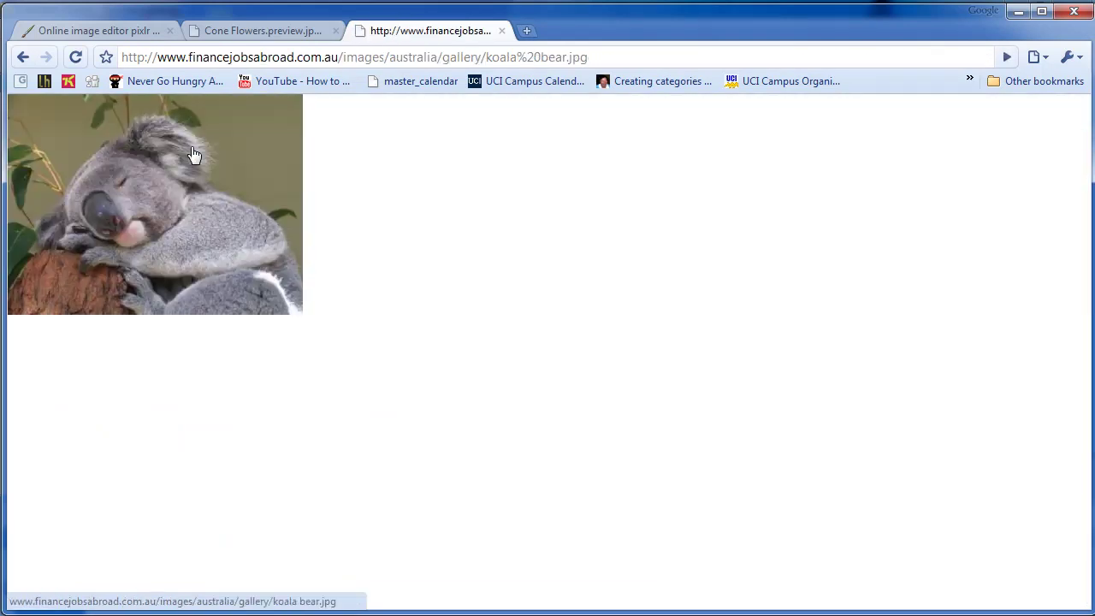
{"action": "right_click", "coordinate": [191, 146]}
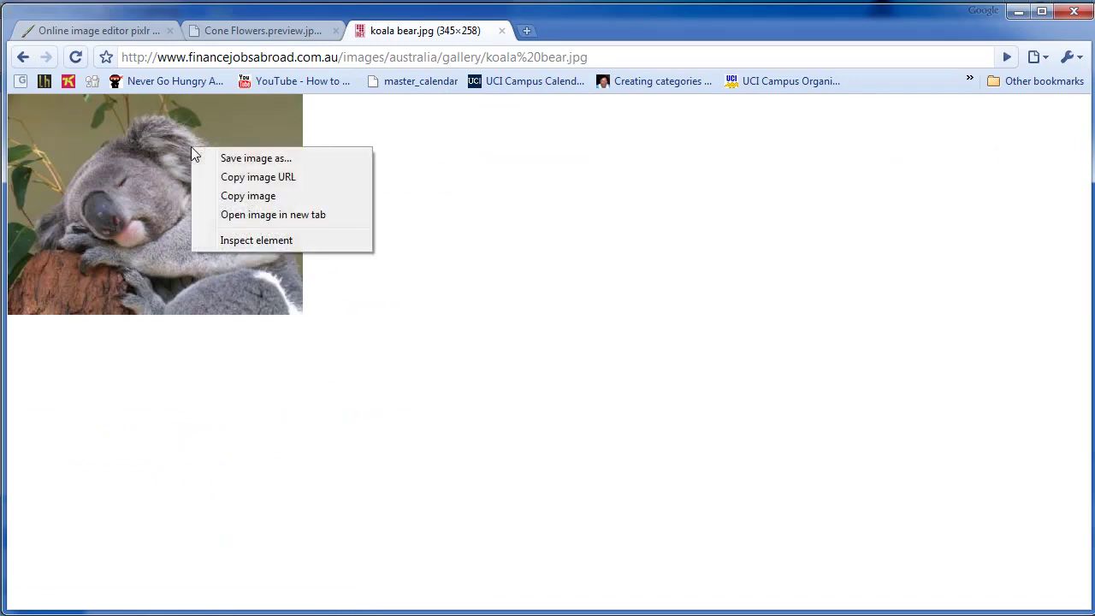
{"action": "left_click", "coordinate": [218, 177]}
{"action": "left_click", "coordinate": [126, 35]}
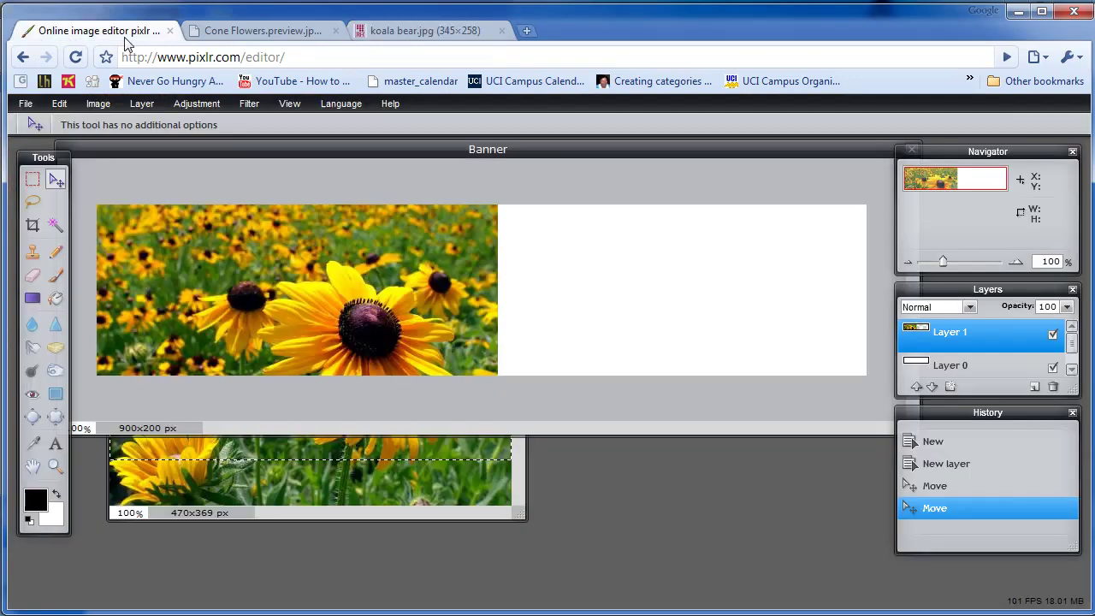
Return to the koala bear image results and browse them, briefly opening the All Animals result
{"action": "left_click", "coordinate": [398, 24]}
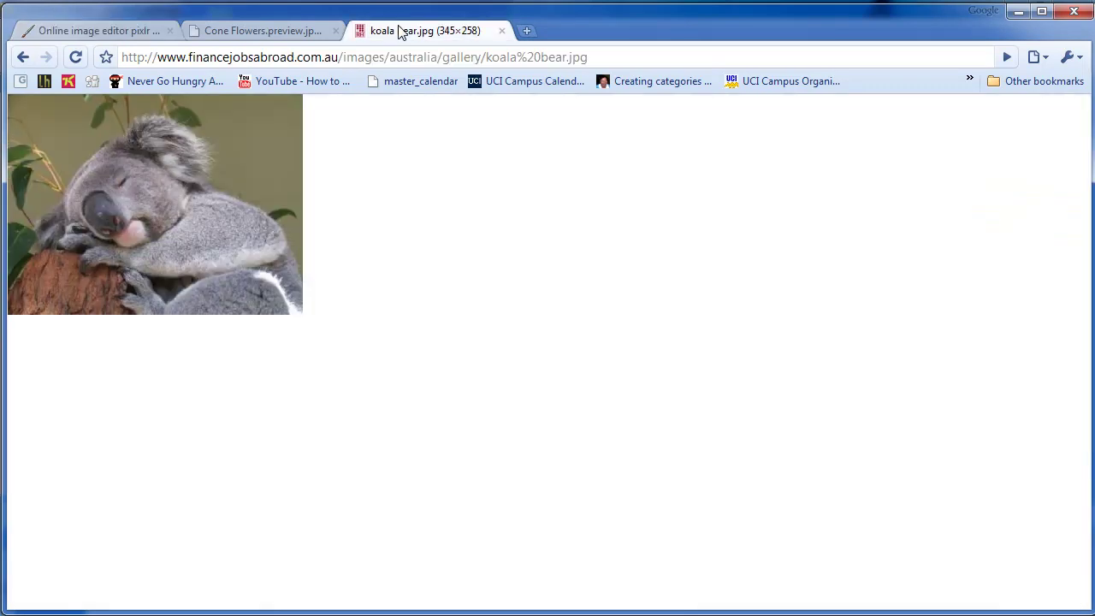
{"action": "left_click", "coordinate": [23, 59]}
{"action": "left_click", "coordinate": [23, 58]}
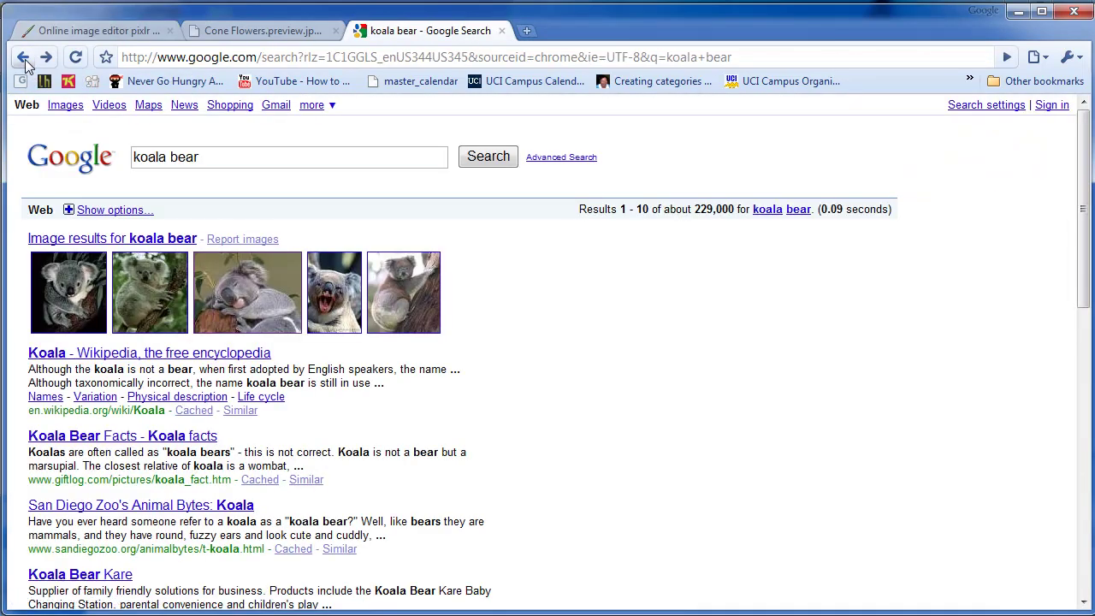
{"action": "left_click", "coordinate": [72, 107]}
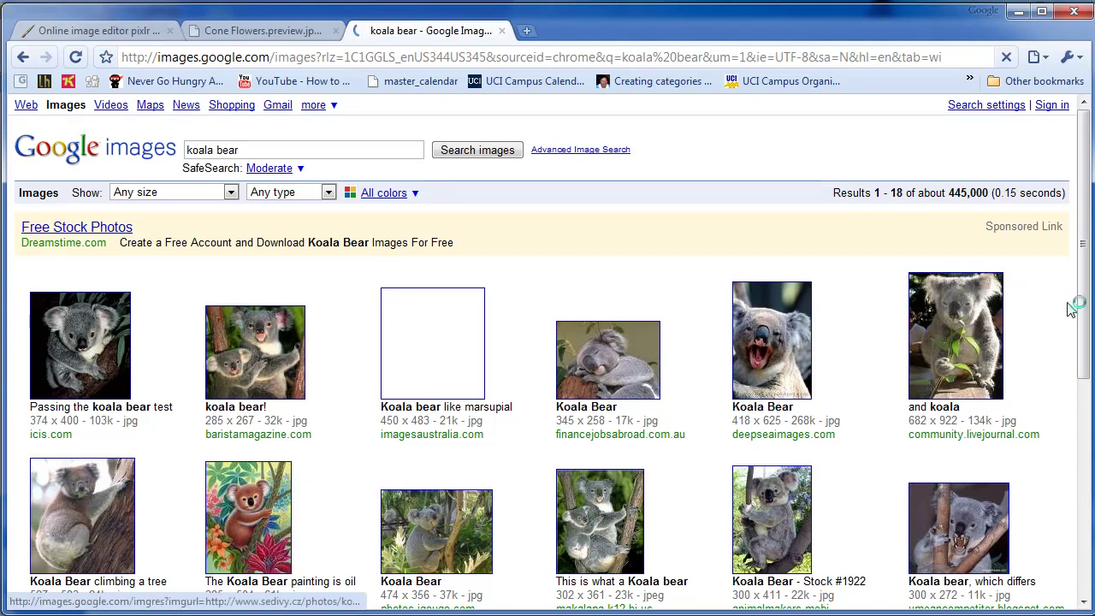
{"action": "scroll", "coordinate": [1085, 334], "scroll_direction": "down", "scroll_amount": 3}
{"action": "scroll", "coordinate": [1091, 346], "scroll_direction": "down", "scroll_amount": 3}
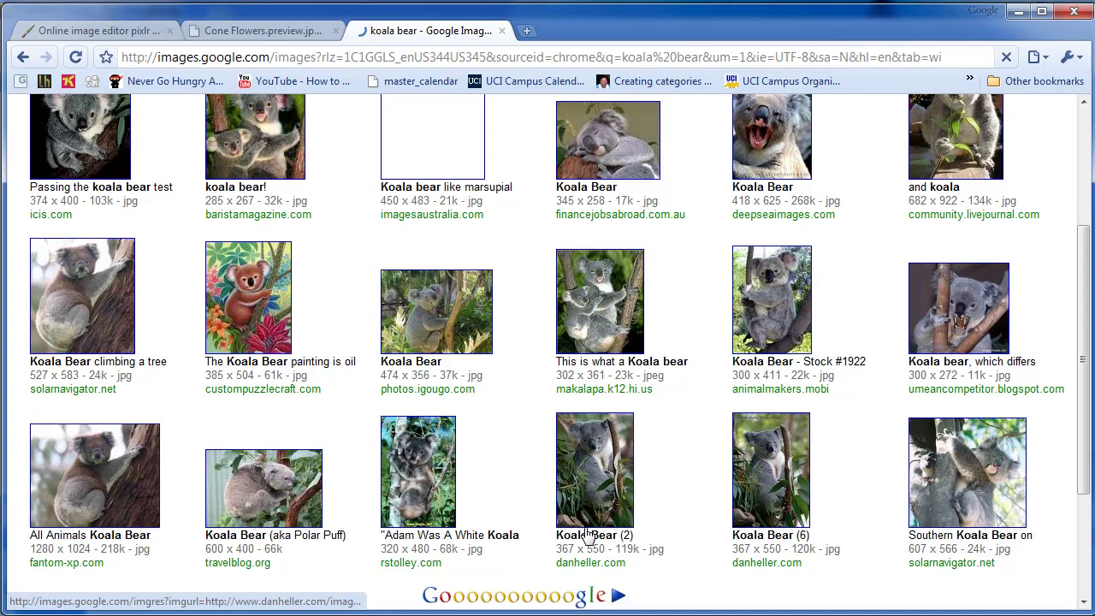
{"action": "left_click", "coordinate": [127, 487]}
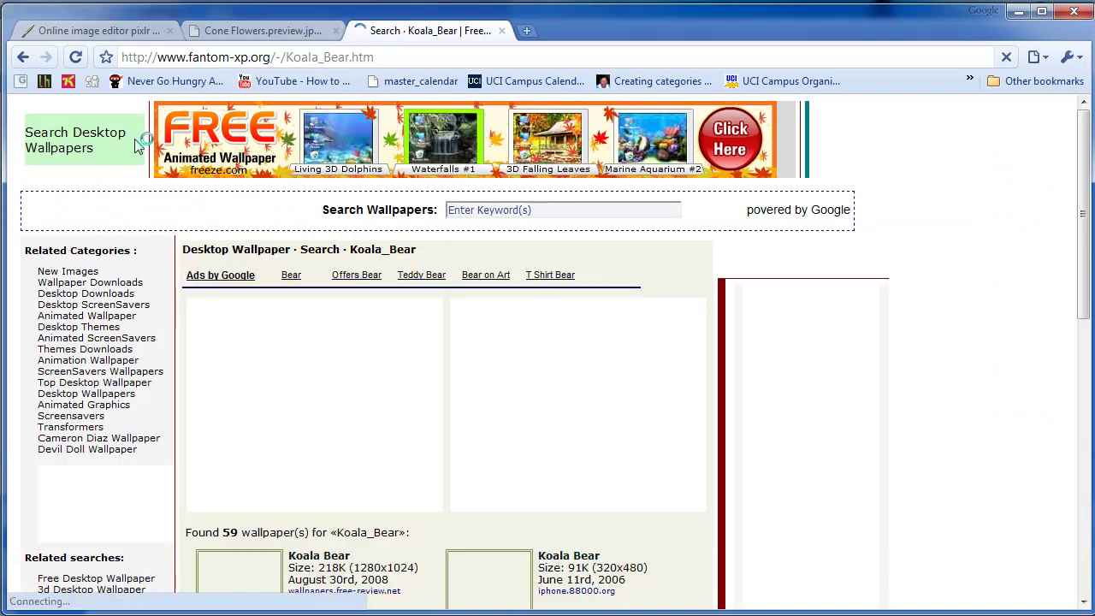
{"action": "left_click", "coordinate": [23, 58]}
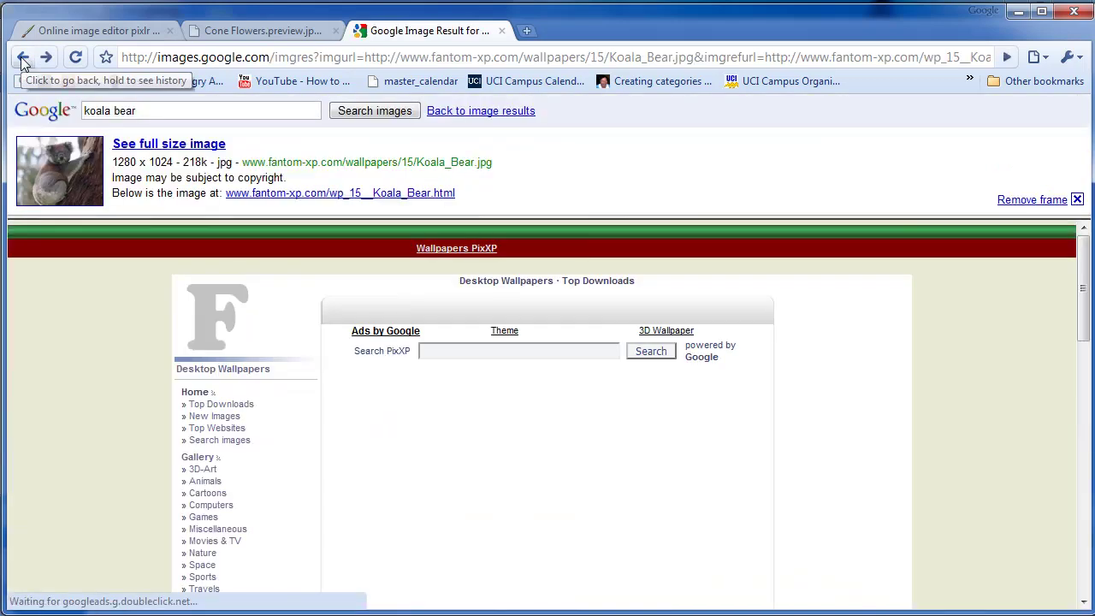
{"action": "left_click", "coordinate": [23, 59]}
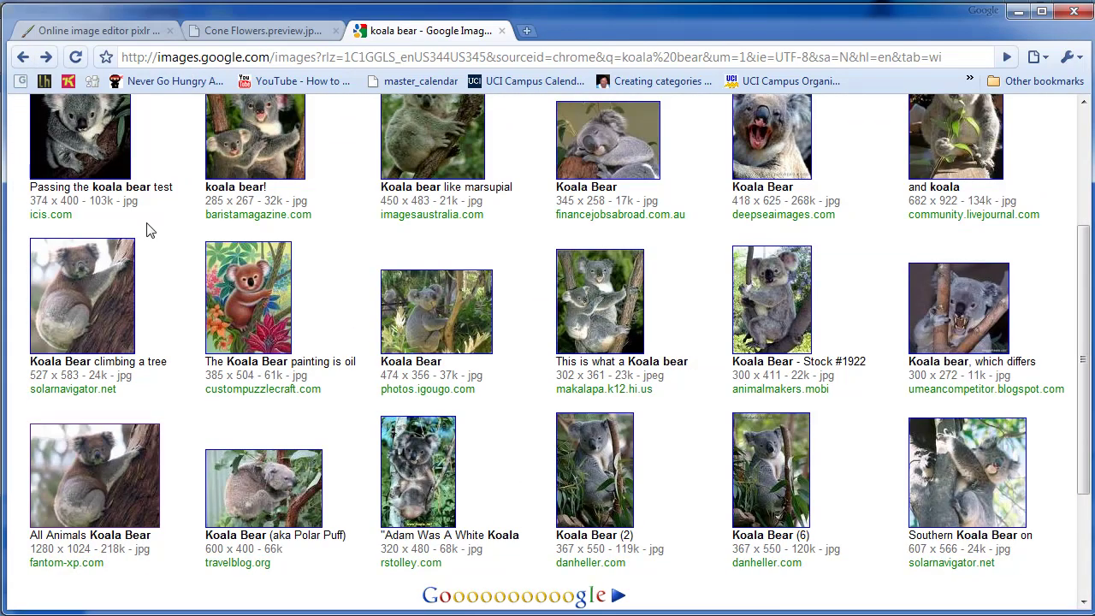
Open the icis.com gtotem_koala.jpg at full size and copy its web address
{"action": "left_click", "coordinate": [103, 141]}
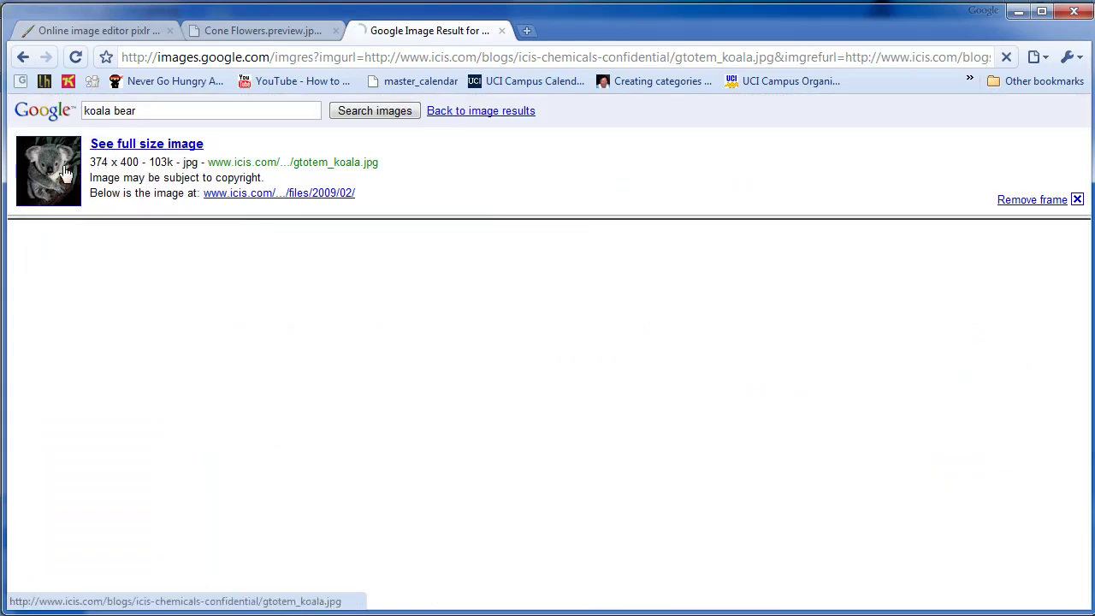
{"action": "left_click", "coordinate": [66, 171]}
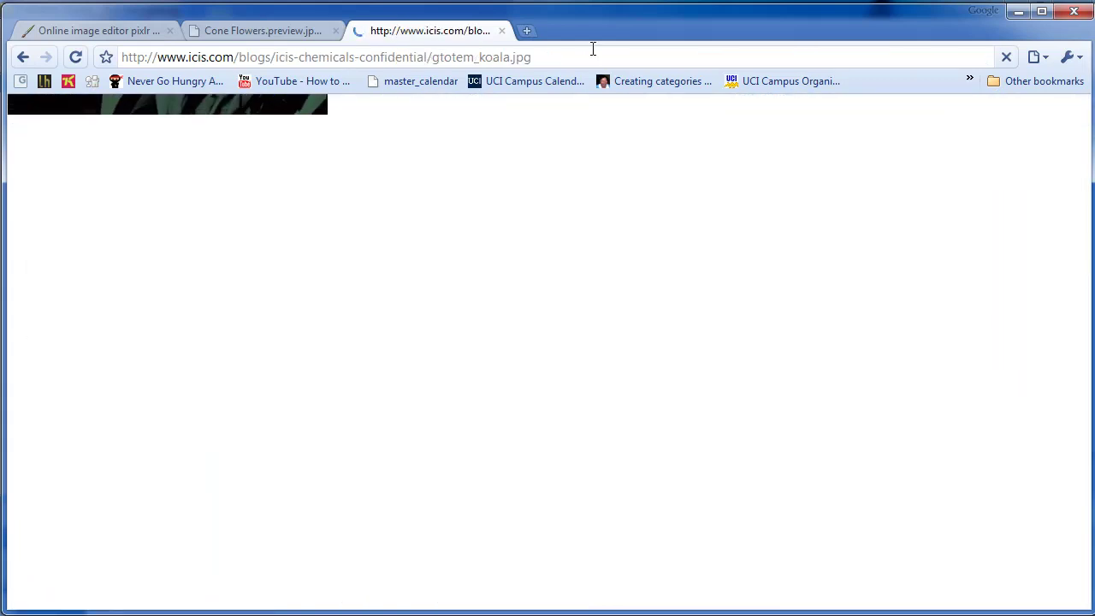
{"action": "left_click_drag", "start_coordinate": [590, 53], "coordinate": [129, 53]}
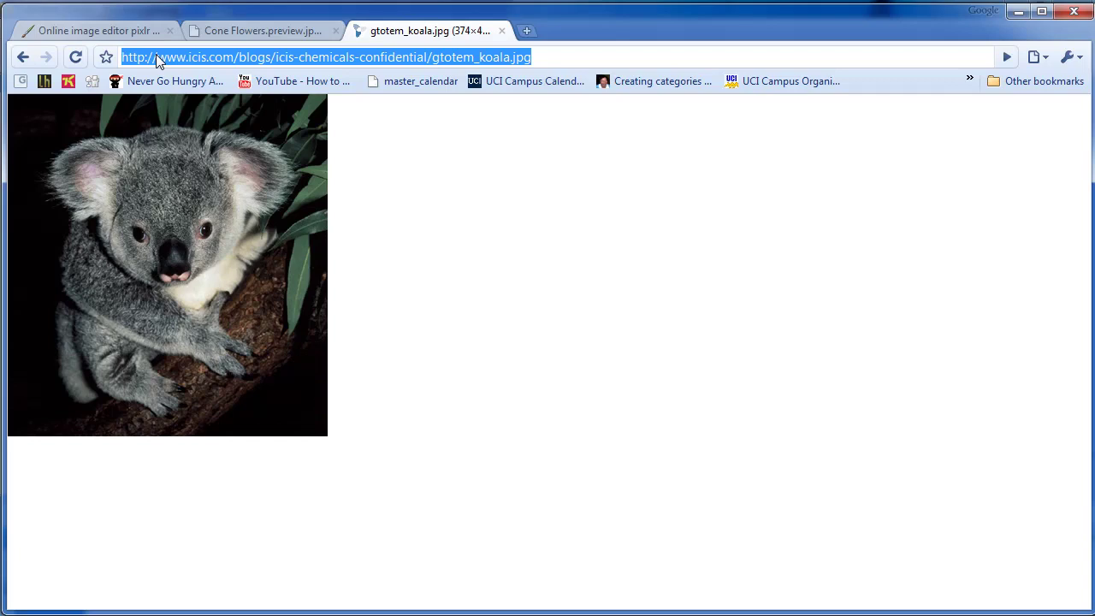
{"action": "right_click", "coordinate": [157, 58]}
{"action": "left_click", "coordinate": [164, 110]}
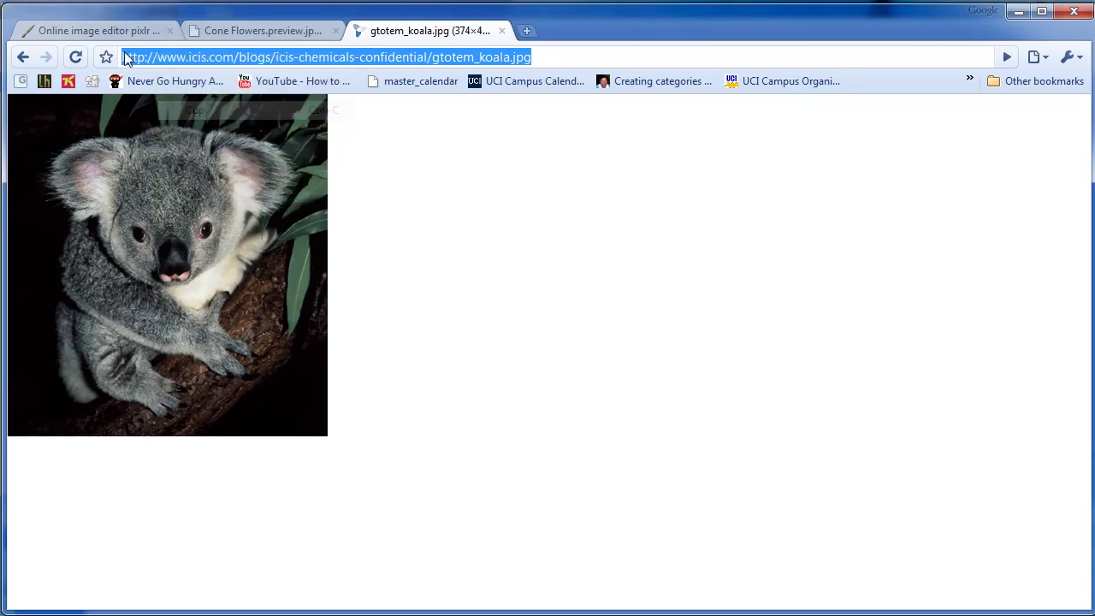
{"action": "left_click", "coordinate": [109, 33]}
Open the copied koala address as a new image via File > Open from URL
{"action": "left_click", "coordinate": [26, 105]}
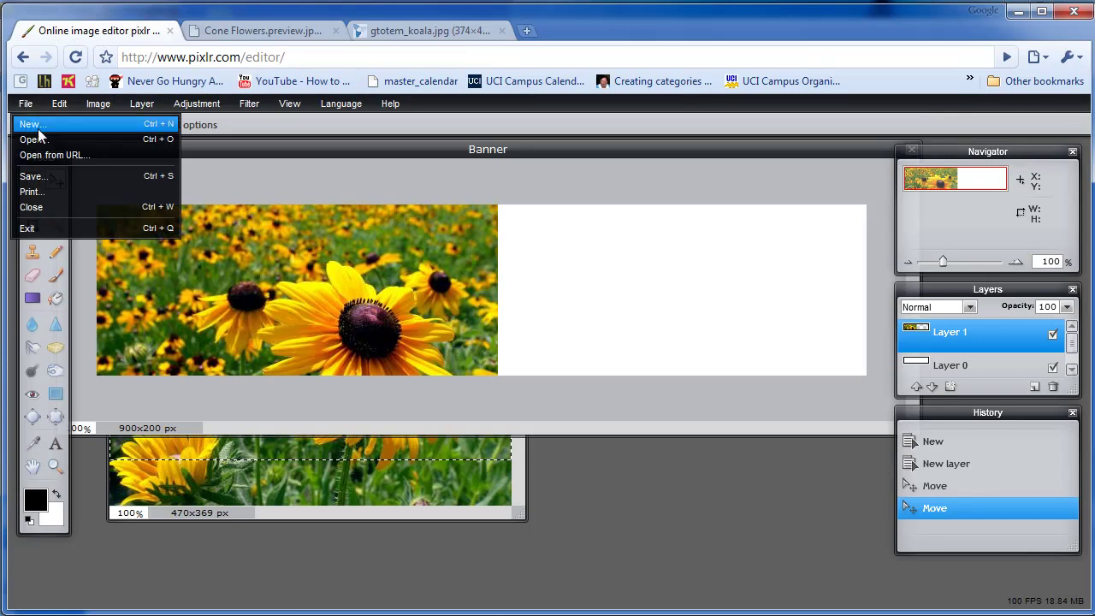
{"action": "left_click", "coordinate": [47, 155]}
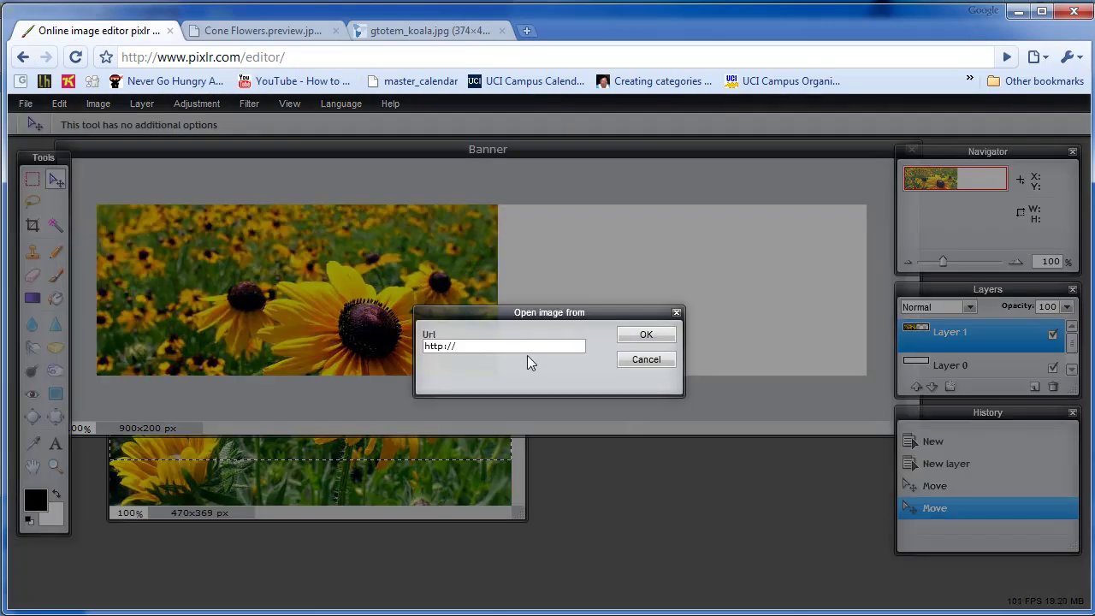
{"action": "key", "text": "ctrl+a"}
{"action": "key", "text": "ctrl+v"}
{"action": "key", "text": "Return"}
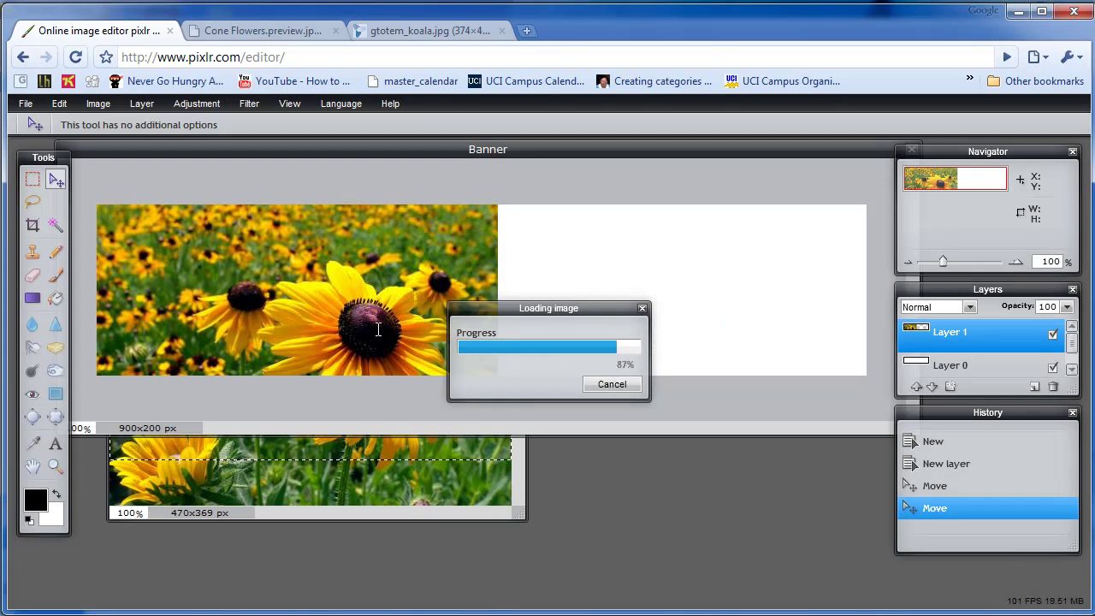
Select and copy the koala area of the photo with a rectangular selection
{"action": "left_click", "coordinate": [33, 179]}
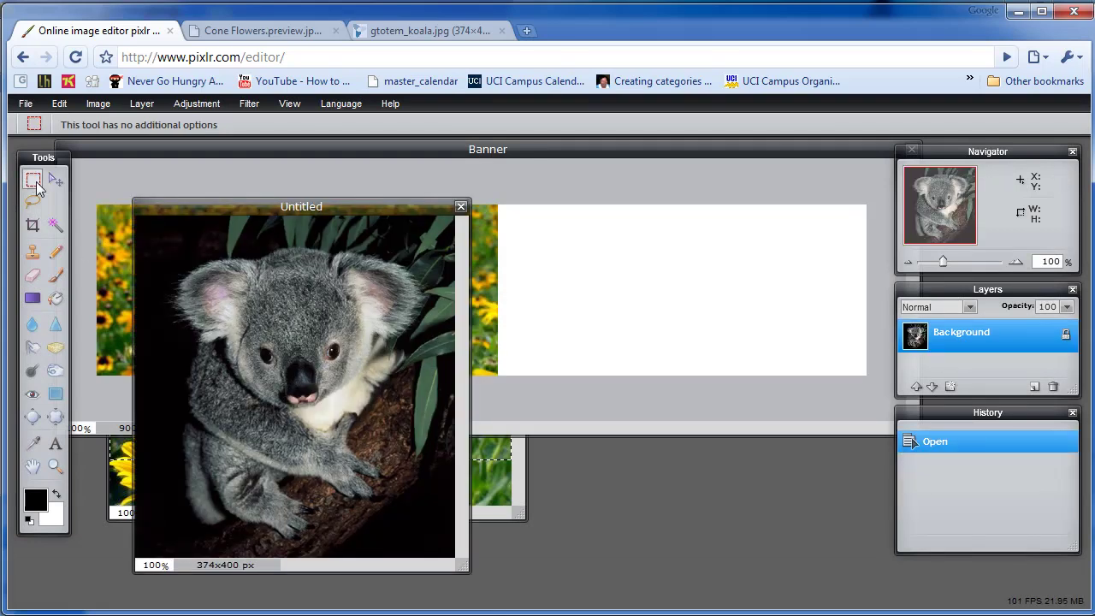
{"action": "left_click_drag", "start_coordinate": [138, 233], "coordinate": [468, 443]}
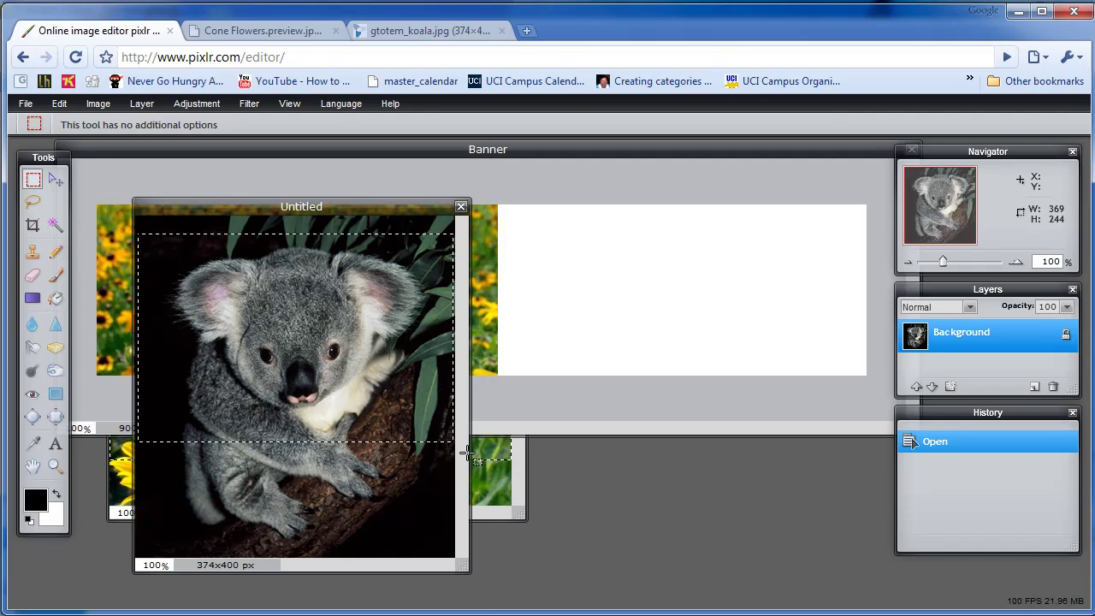
{"action": "left_click_drag", "start_coordinate": [466, 500], "coordinate": [463, 518]}
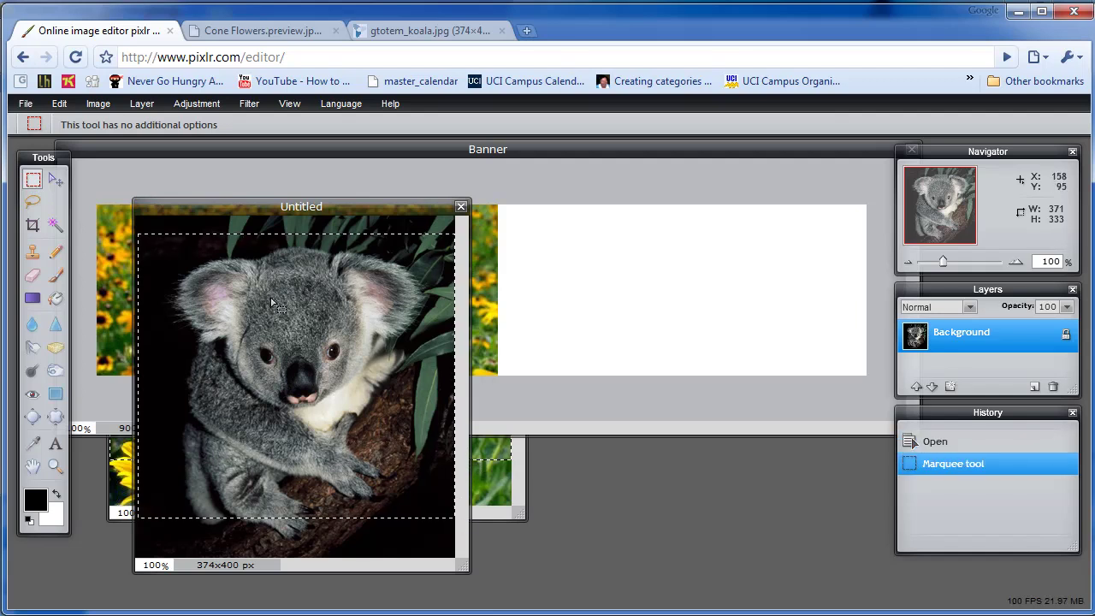
{"action": "left_click", "coordinate": [62, 104]}
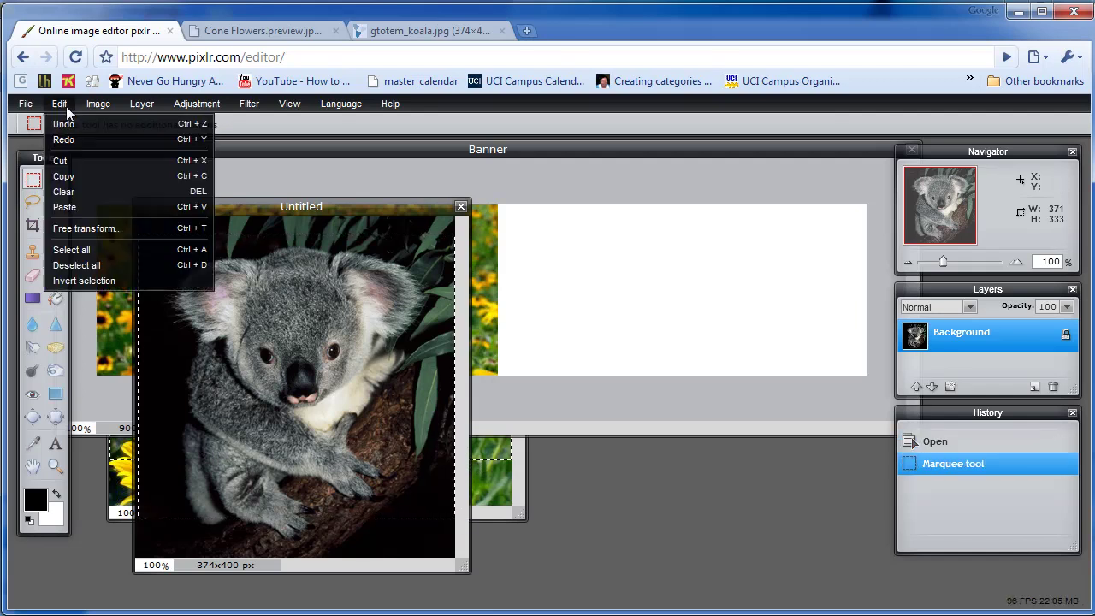
{"action": "left_click", "coordinate": [65, 173]}
Paste the copied koala into the Banner as a new layer
{"action": "left_click", "coordinate": [55, 178]}
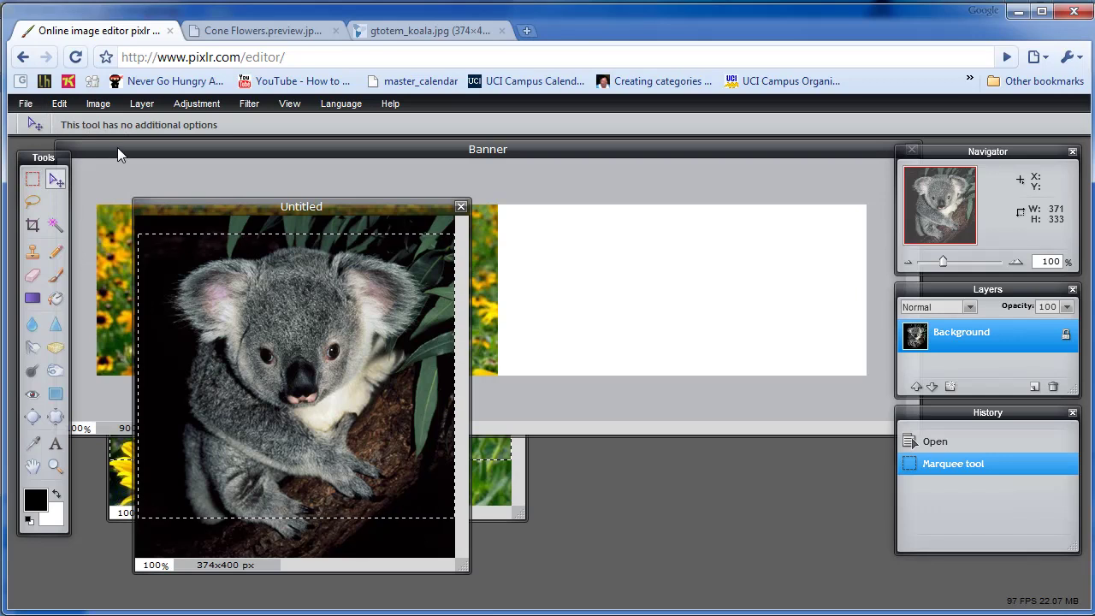
{"action": "left_click", "coordinate": [358, 152]}
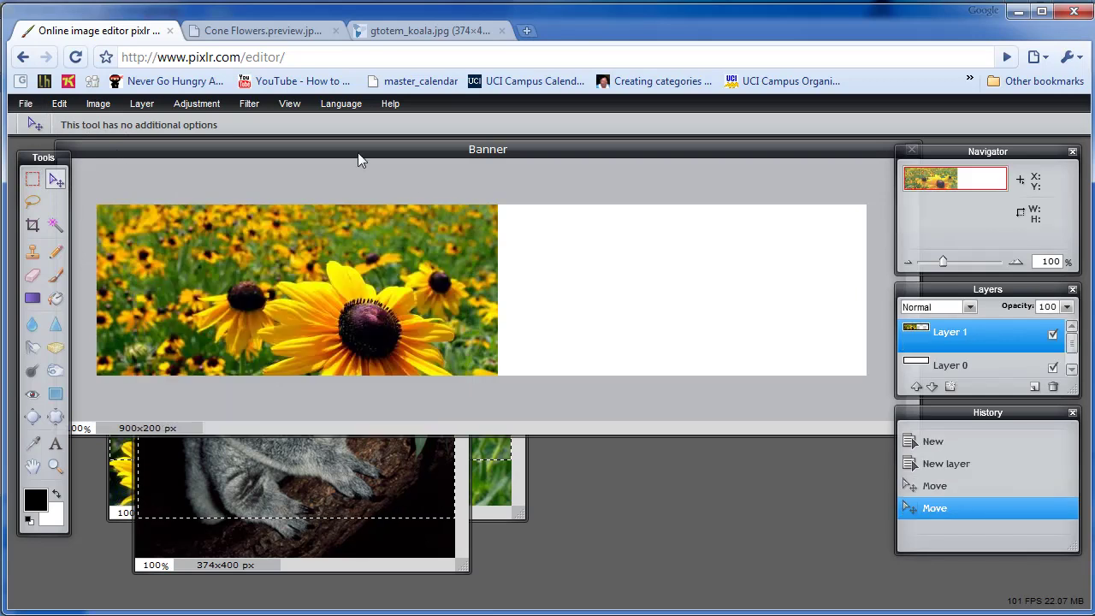
{"action": "left_click", "coordinate": [59, 104]}
{"action": "left_click", "coordinate": [65, 206]}
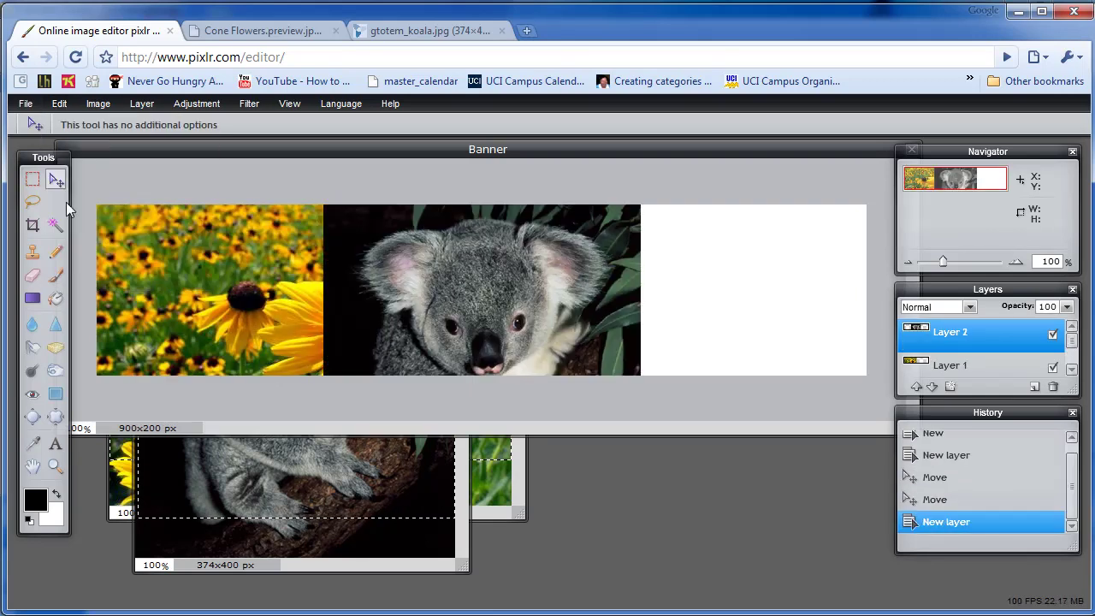
Butt the koala layer against the sunflowers and enlarge the Layers panel to show all layers
{"action": "left_click_drag", "start_coordinate": [396, 256], "coordinate": [571, 246]}
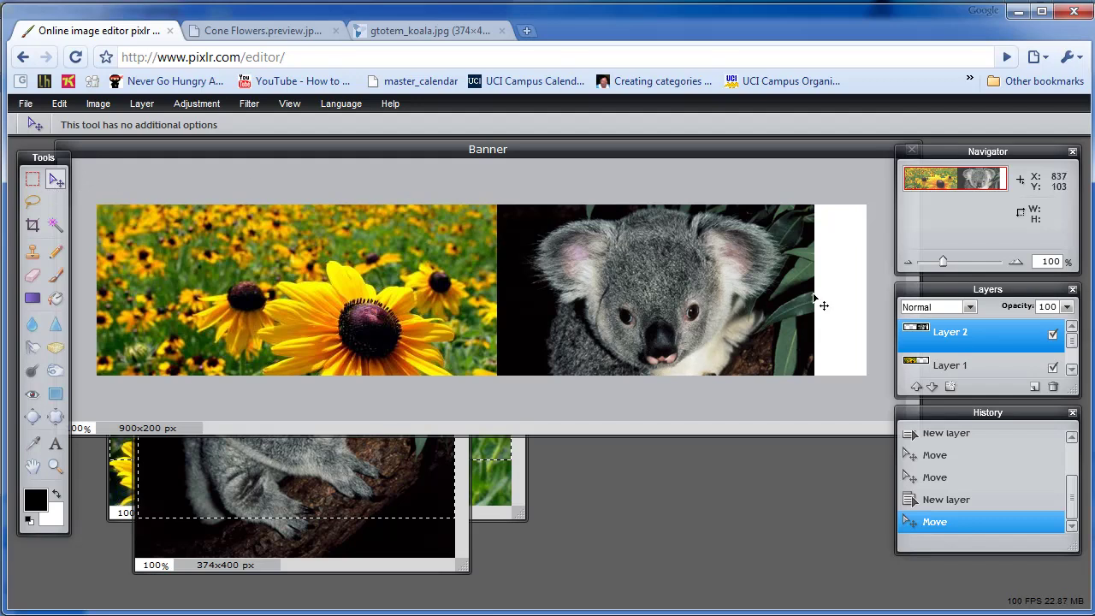
{"action": "left_click_drag", "start_coordinate": [669, 265], "coordinate": [665, 270]}
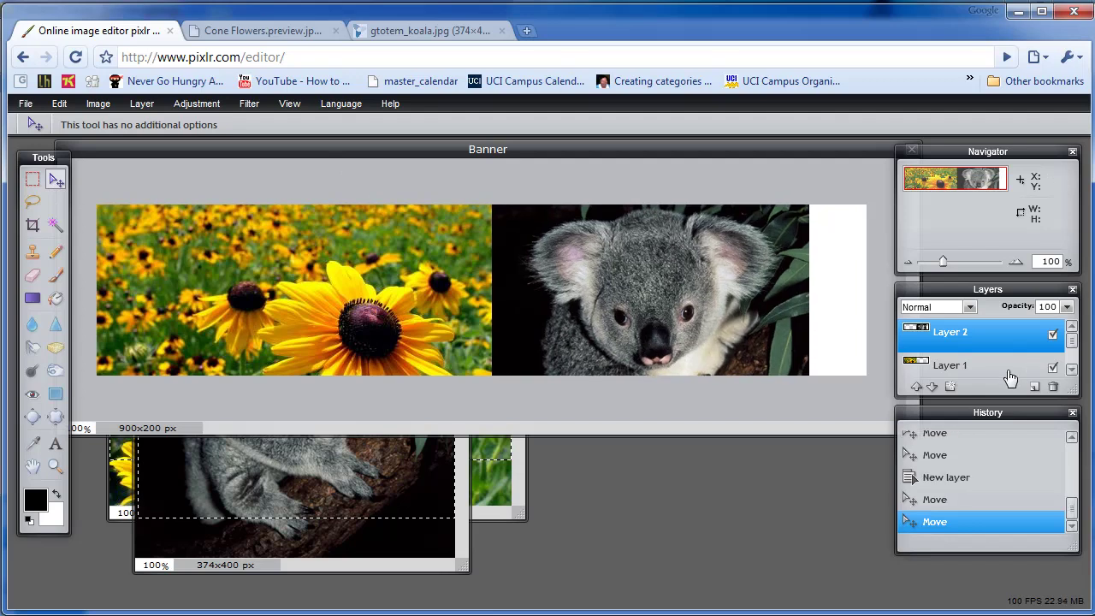
{"action": "left_click_drag", "start_coordinate": [1040, 412], "coordinate": [1040, 439]}
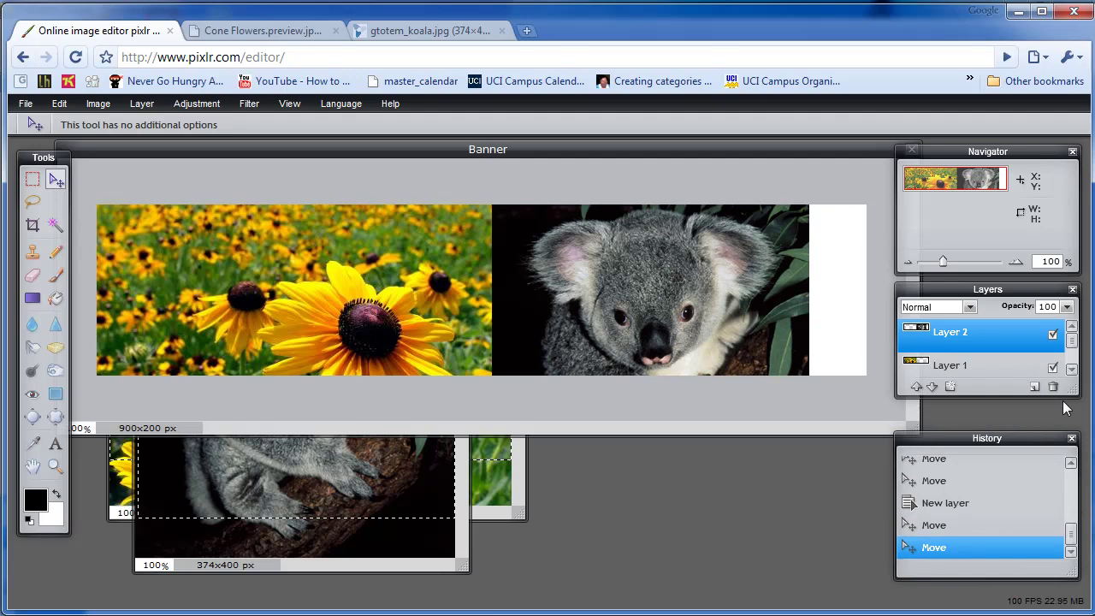
{"action": "left_click_drag", "start_coordinate": [1074, 390], "coordinate": [1074, 415]}
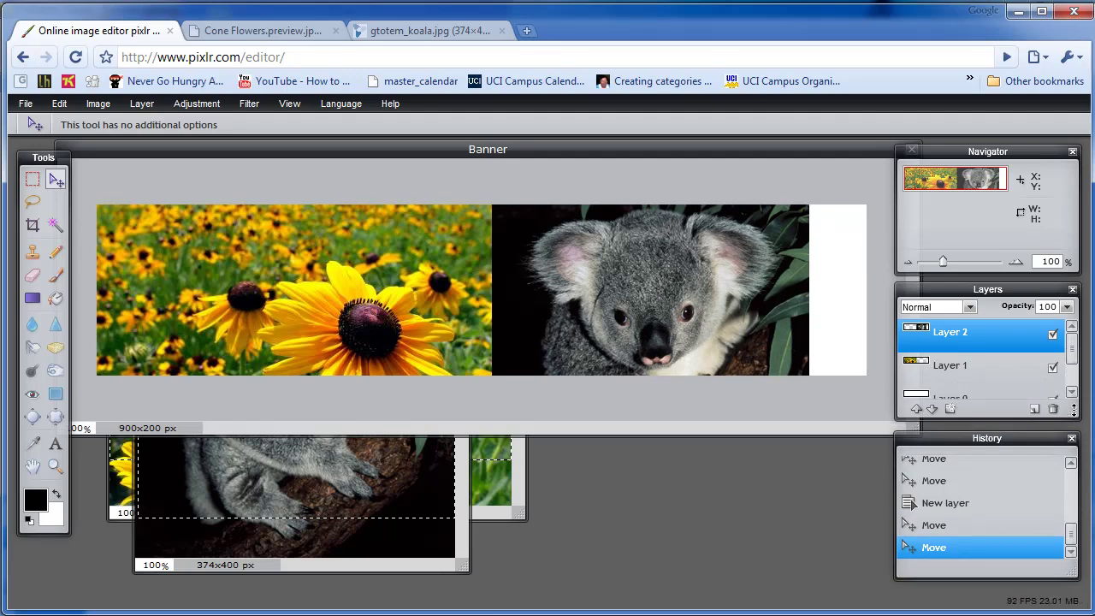
Try moving the sunflower layer above the koala, restore the order, and nudge the sunflowers
{"action": "left_click", "coordinate": [979, 366]}
{"action": "left_click", "coordinate": [917, 409]}
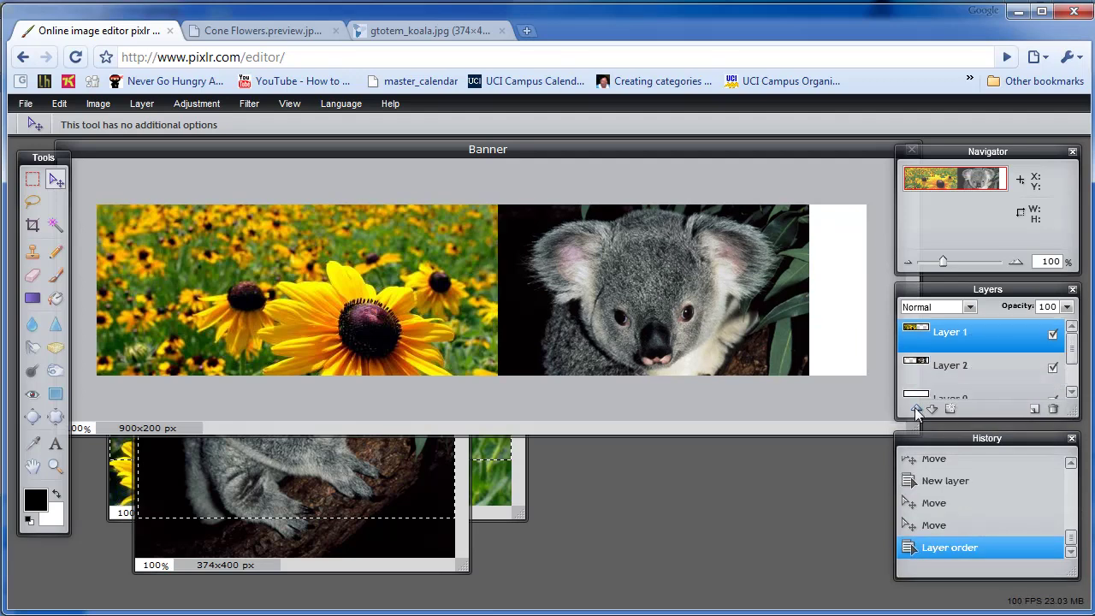
{"action": "left_click", "coordinate": [933, 410]}
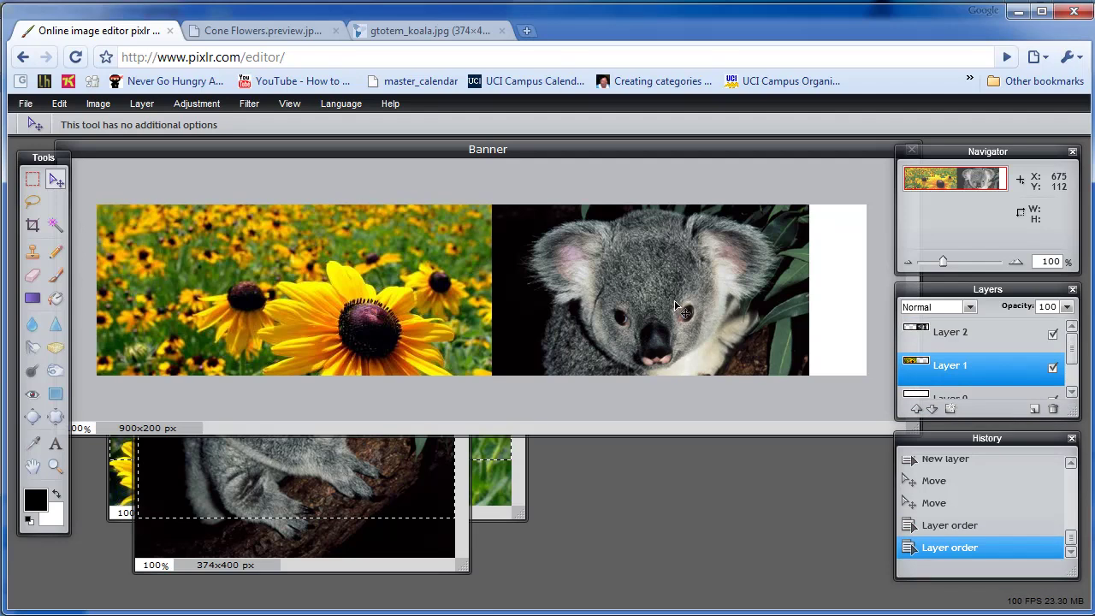
{"action": "mouse_move", "coordinate": [676, 307]}
{"action": "left_mouse_down"}
{"action": "mouse_move", "coordinate": [555, 313]}
{"action": "mouse_move", "coordinate": [677, 307]}
{"action": "left_mouse_up"}
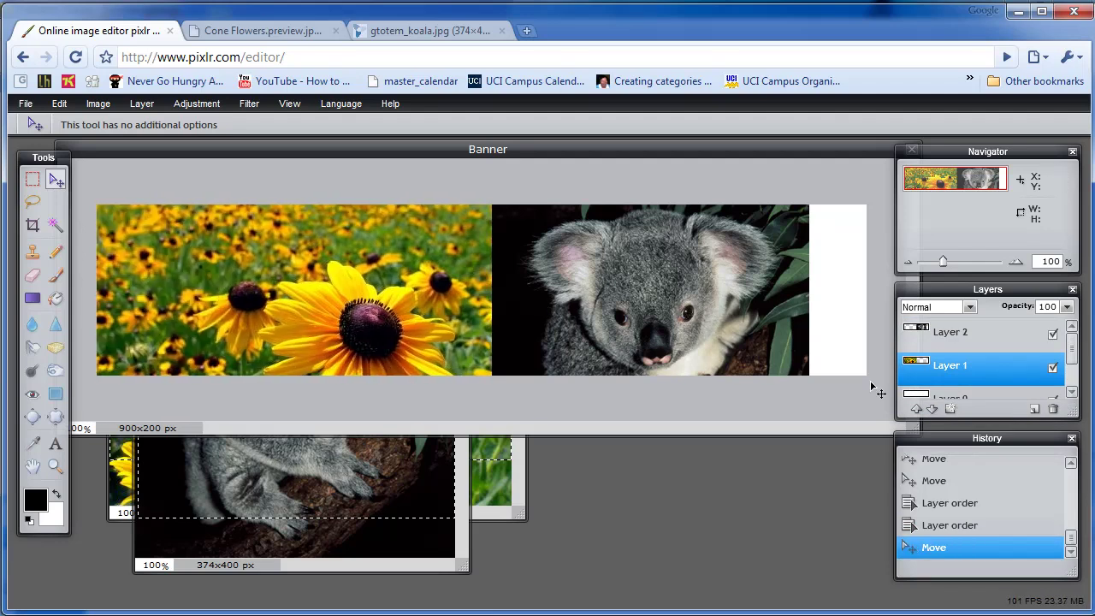
Slide the koala left over the sunflowers with Layer 2 on top, then nudge the sunflowers right
{"action": "left_click", "coordinate": [961, 340]}
{"action": "left_click_drag", "start_coordinate": [682, 302], "coordinate": [589, 297]}
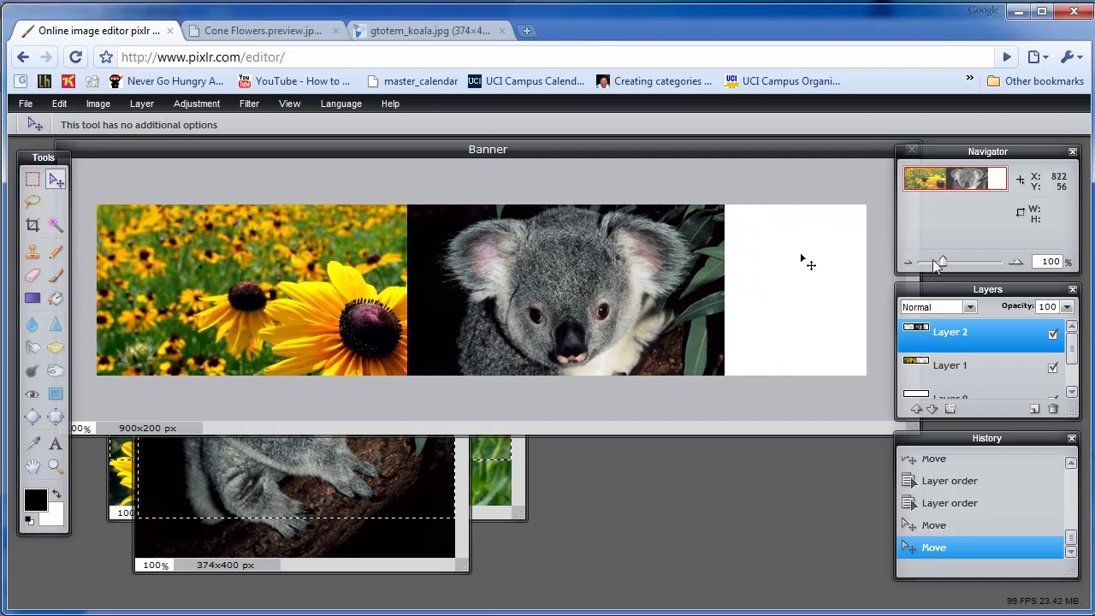
{"action": "left_click", "coordinate": [930, 408]}
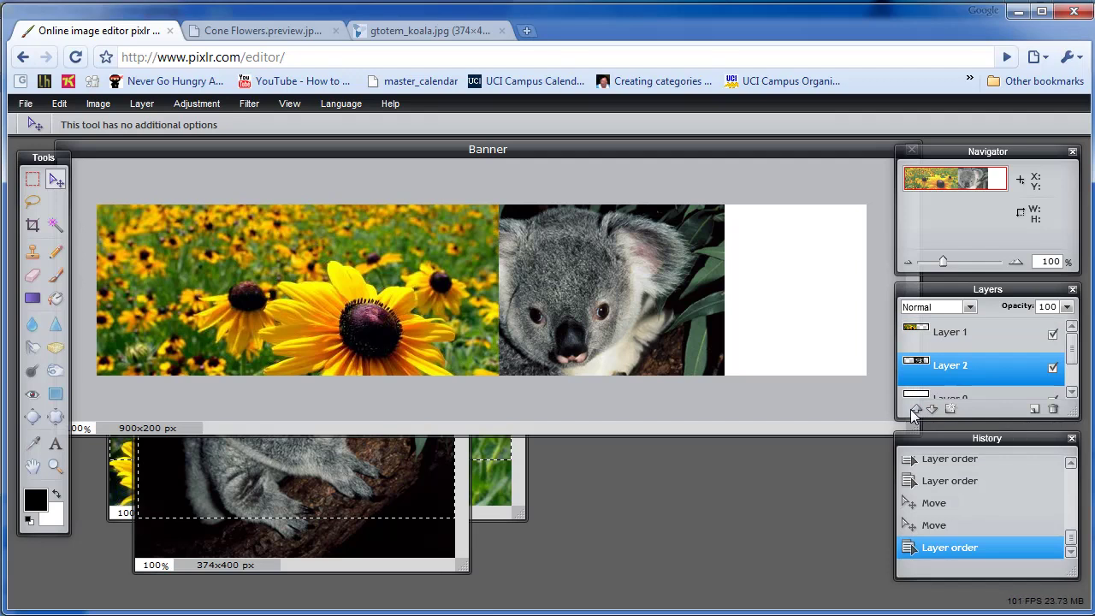
{"action": "left_click", "coordinate": [914, 409]}
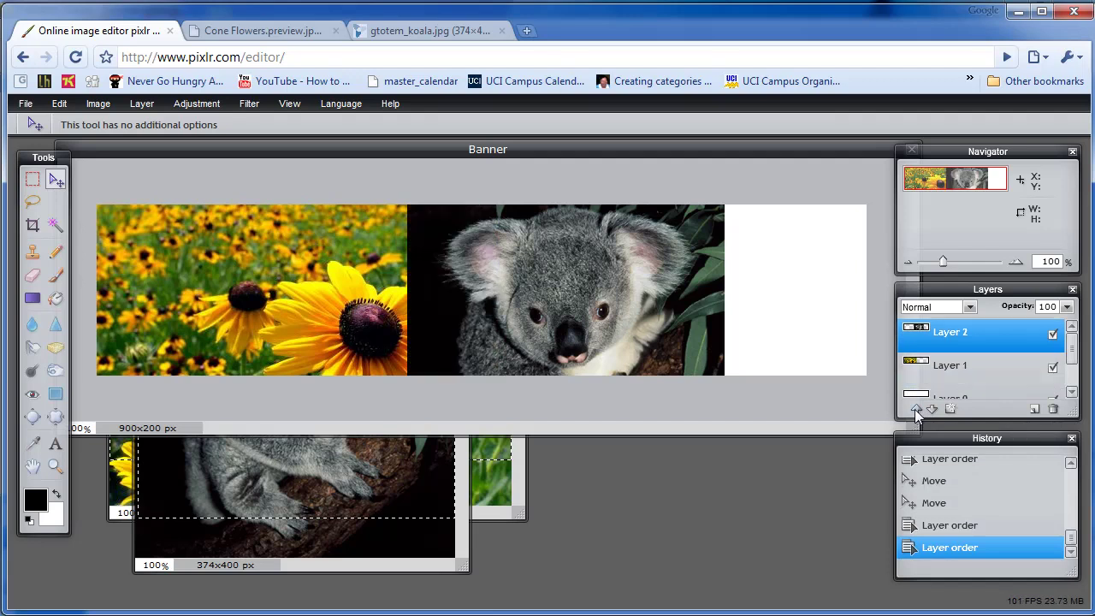
{"action": "left_click", "coordinate": [962, 374]}
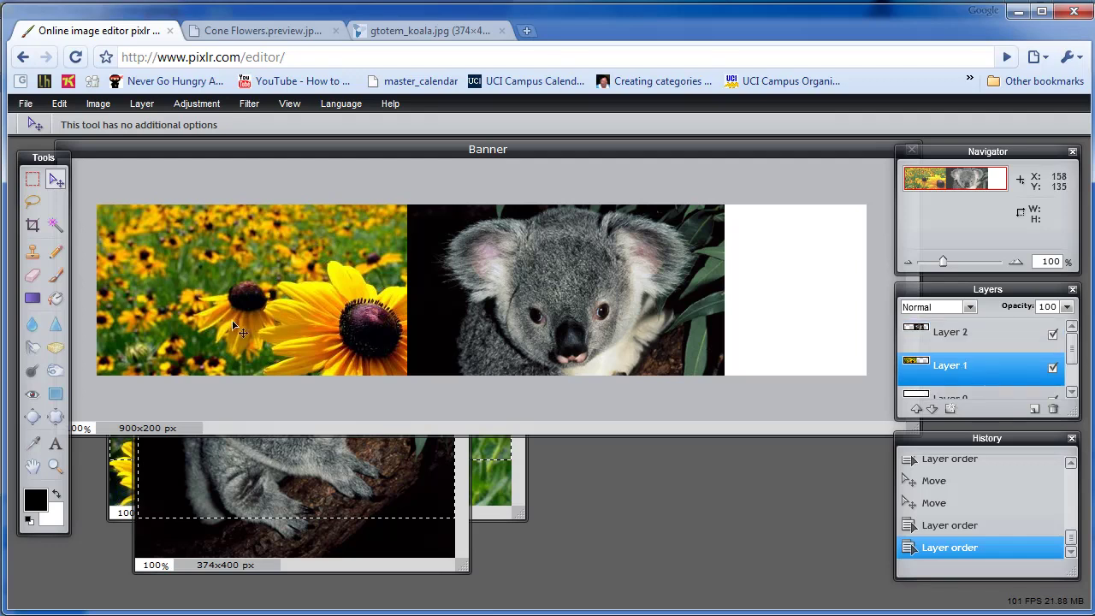
{"action": "mouse_move", "coordinate": [206, 308]}
{"action": "left_mouse_down"}
{"action": "mouse_move", "coordinate": [227, 308]}
{"action": "mouse_move", "coordinate": [199, 303]}
{"action": "left_mouse_up"}
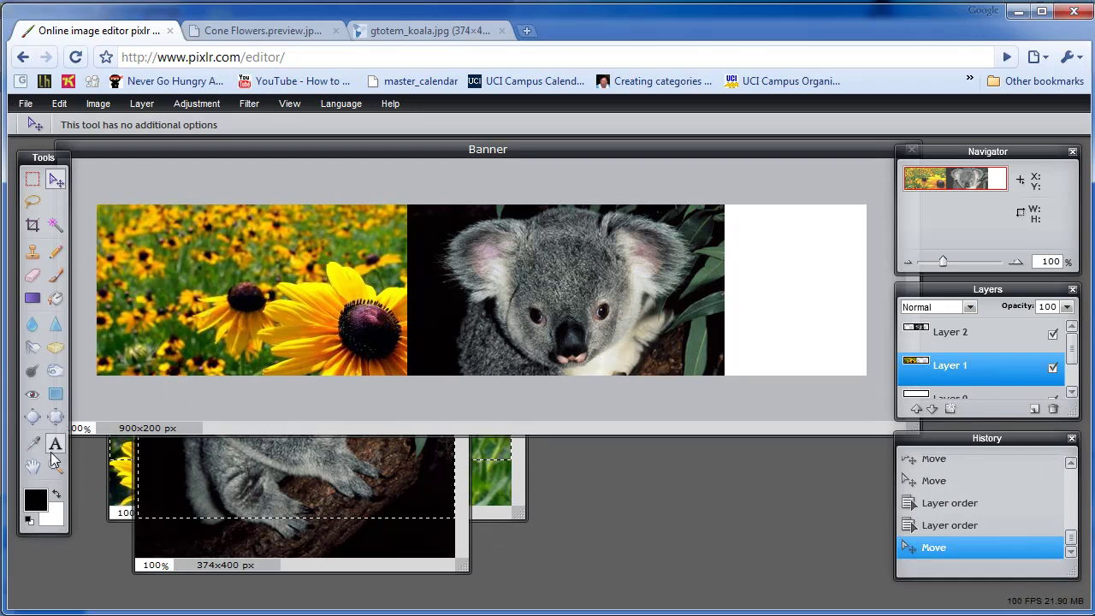
Add a text layer reading 'KOALA BEAR' near the banner's top-left
{"action": "left_click", "coordinate": [951, 333]}
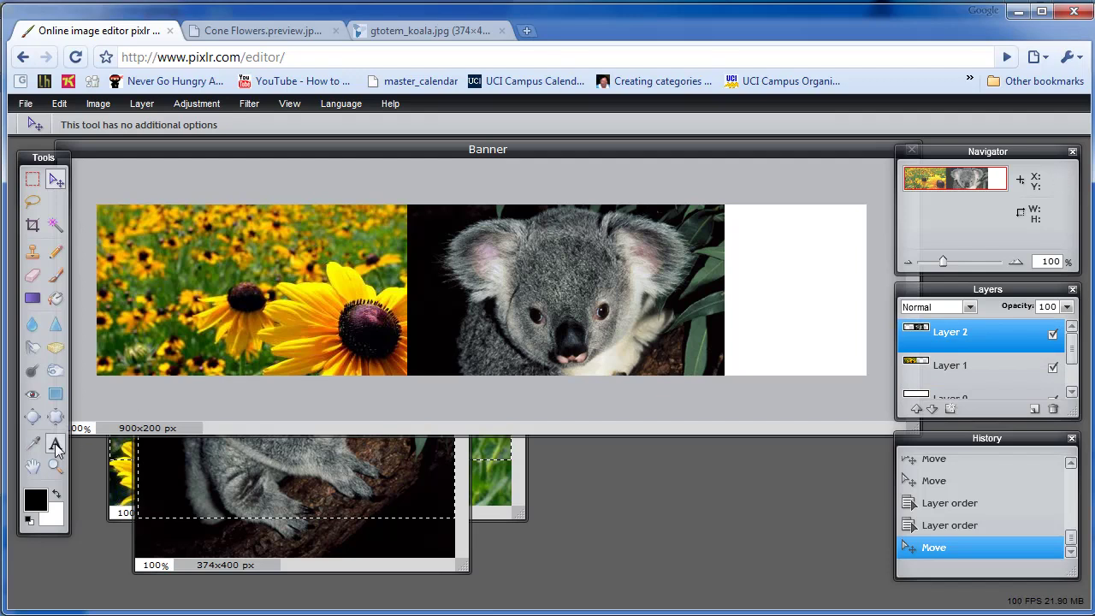
{"action": "left_click", "coordinate": [55, 445]}
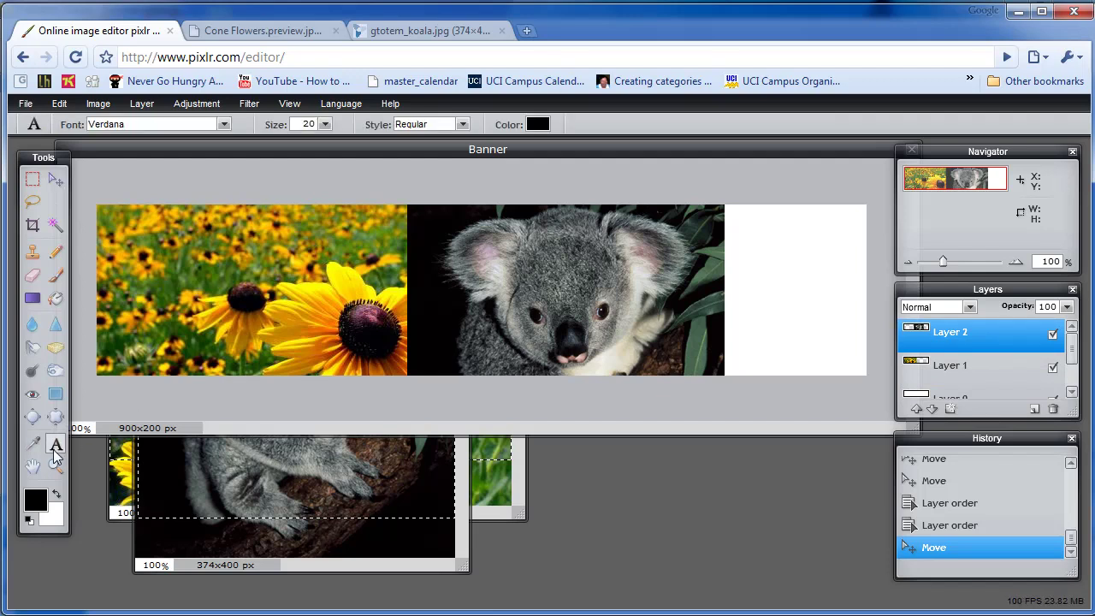
{"action": "left_click", "coordinate": [147, 223]}
{"action": "type", "text": "KO"}
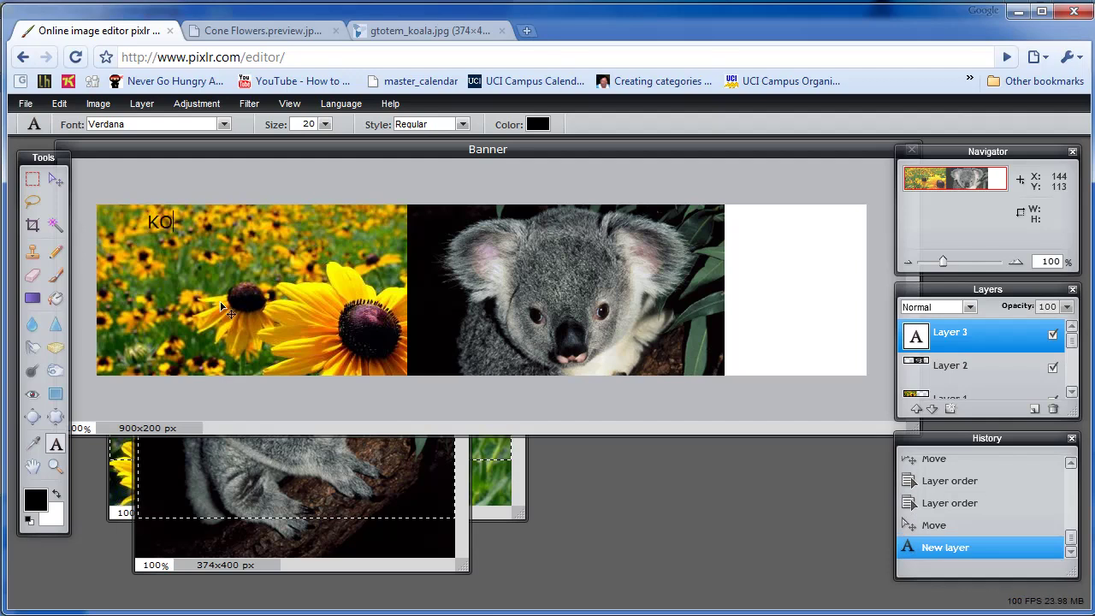
{"action": "type", "text": "ALA BEAR"}
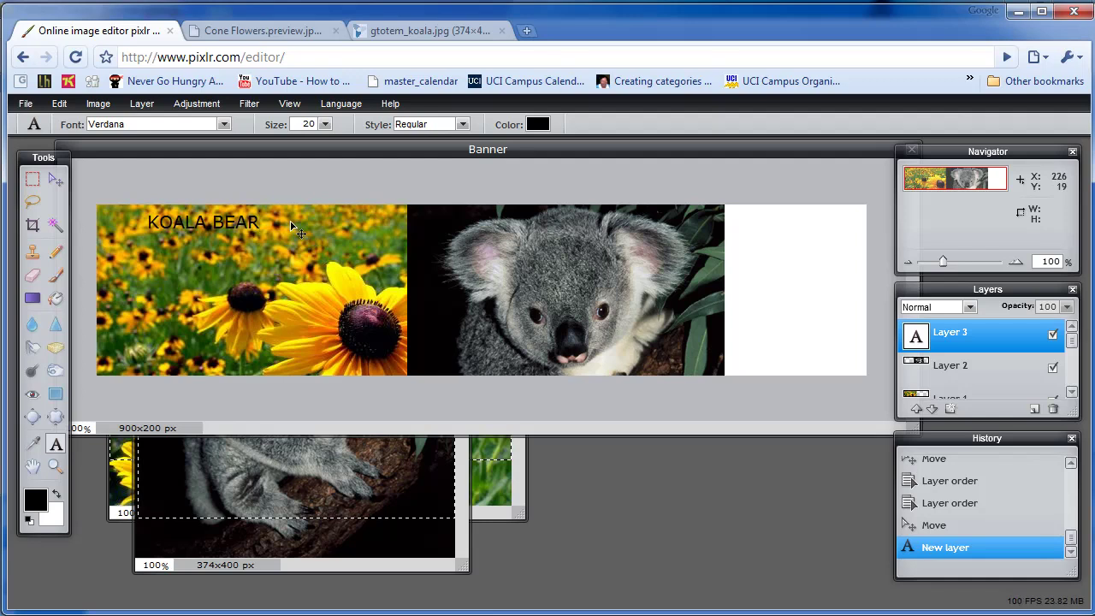
Make the text size 42 and red, then move it over the koala's lower part
{"action": "key", "text": "ctrl+a"}
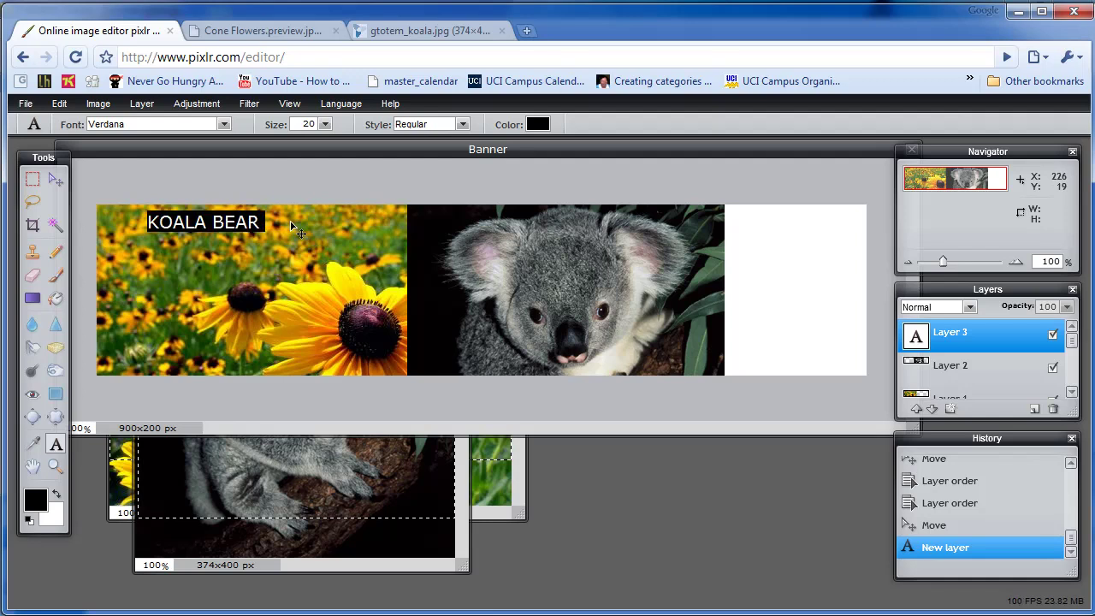
{"action": "left_click", "coordinate": [325, 125]}
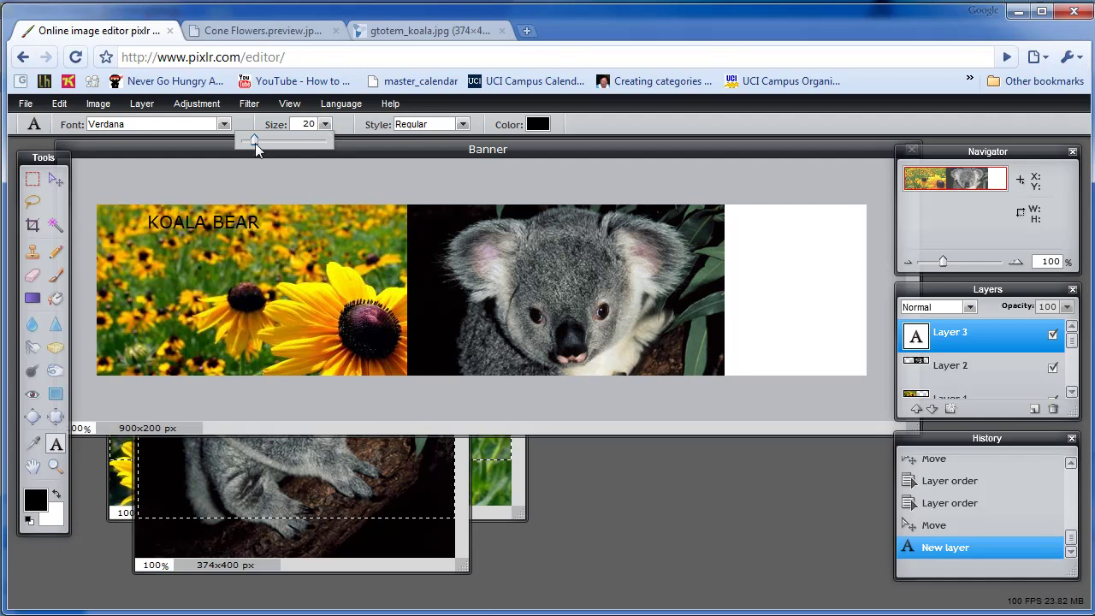
{"action": "left_click_drag", "start_coordinate": [254, 140], "coordinate": [270, 140]}
{"action": "left_click", "coordinate": [538, 124]}
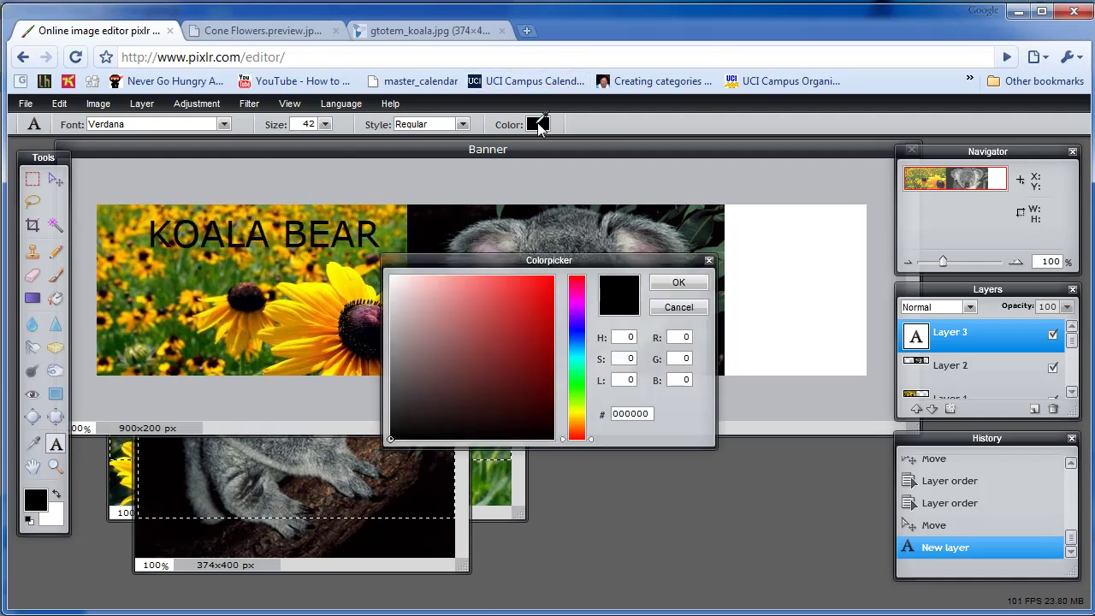
{"action": "left_click", "coordinate": [527, 295]}
{"action": "left_click", "coordinate": [672, 282]}
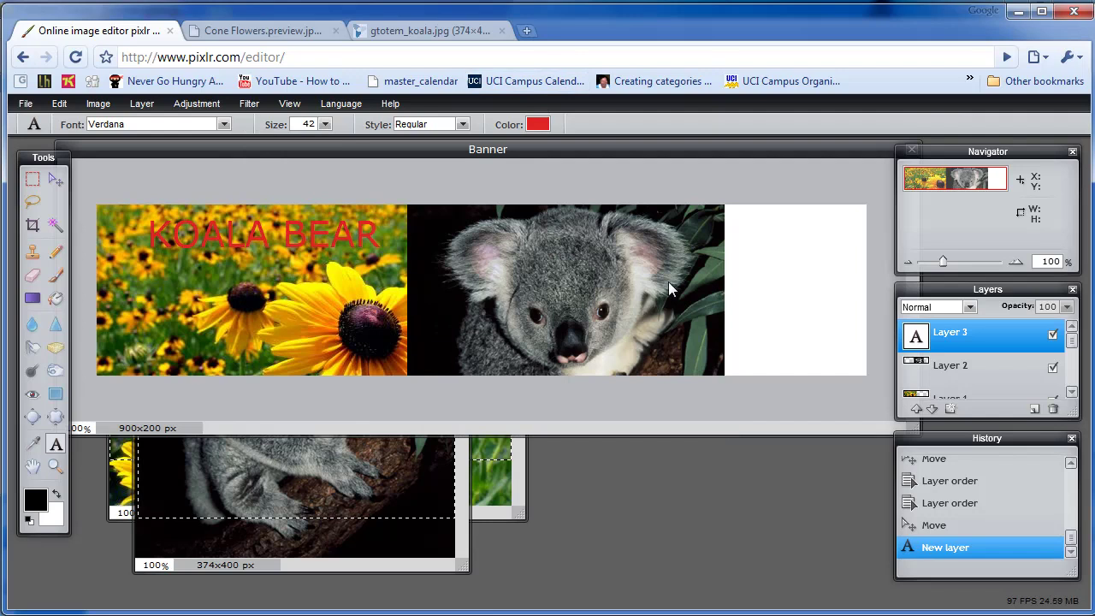
{"action": "left_click", "coordinate": [64, 182]}
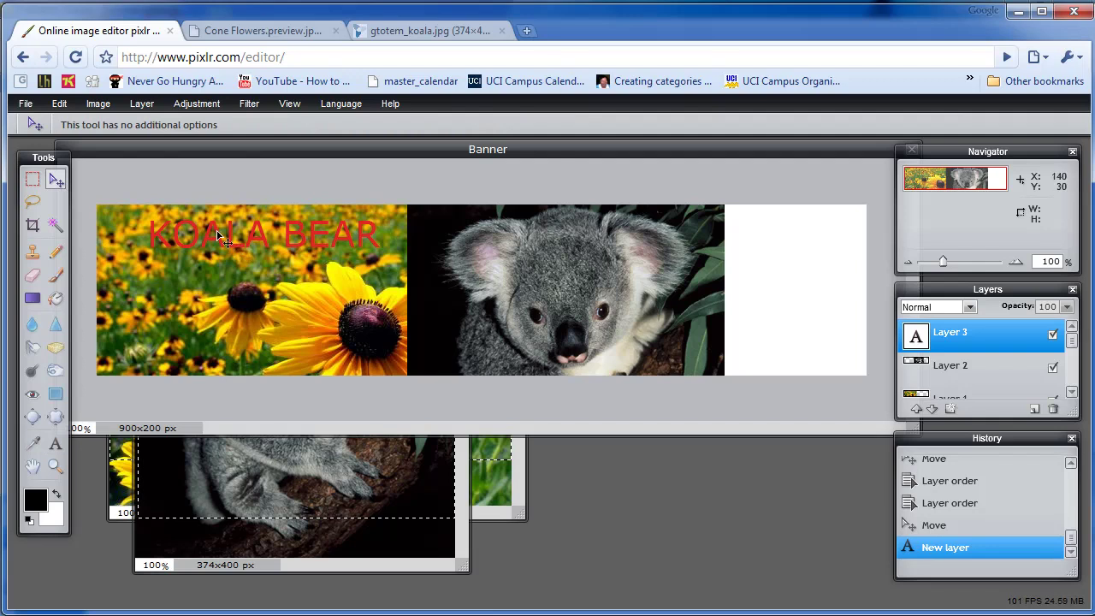
{"action": "left_click_drag", "start_coordinate": [219, 236], "coordinate": [552, 352]}
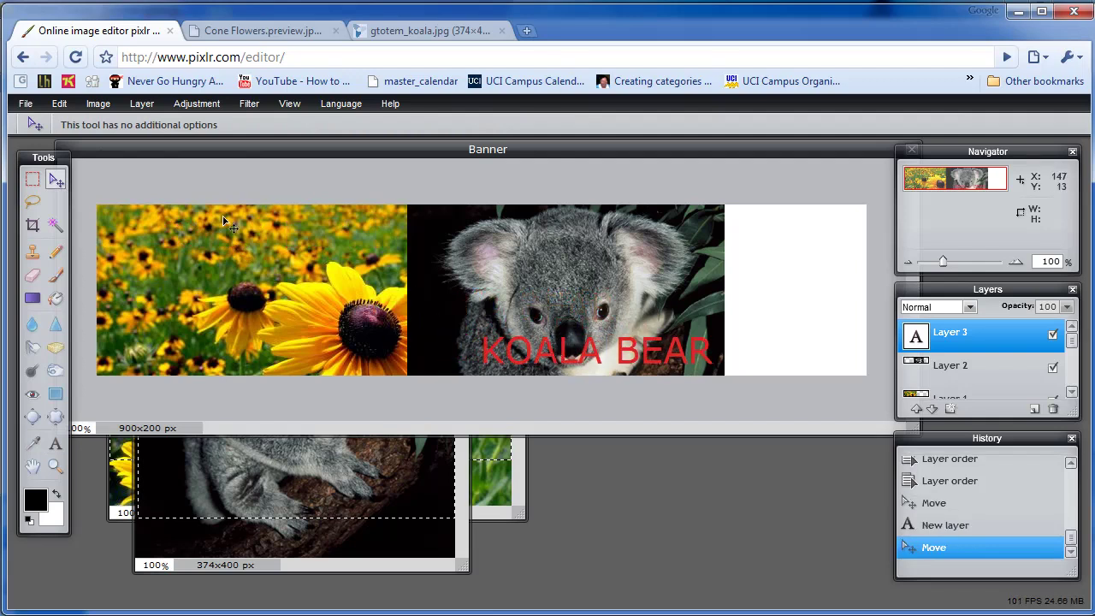
Save the banner as a JPEG at quality 80
{"action": "left_click", "coordinate": [27, 105]}
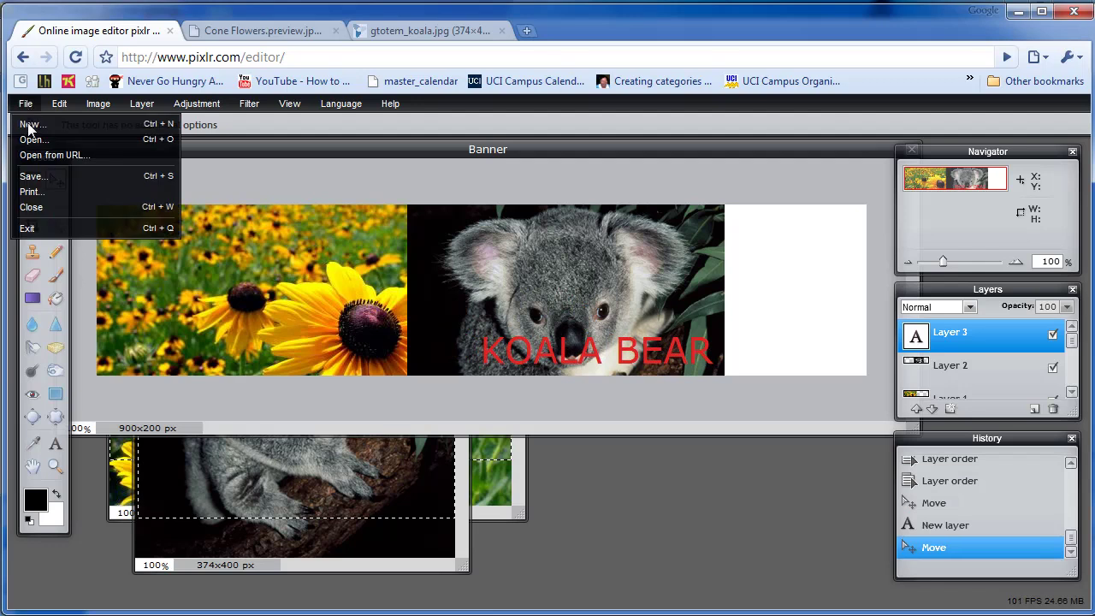
{"action": "left_click", "coordinate": [44, 178]}
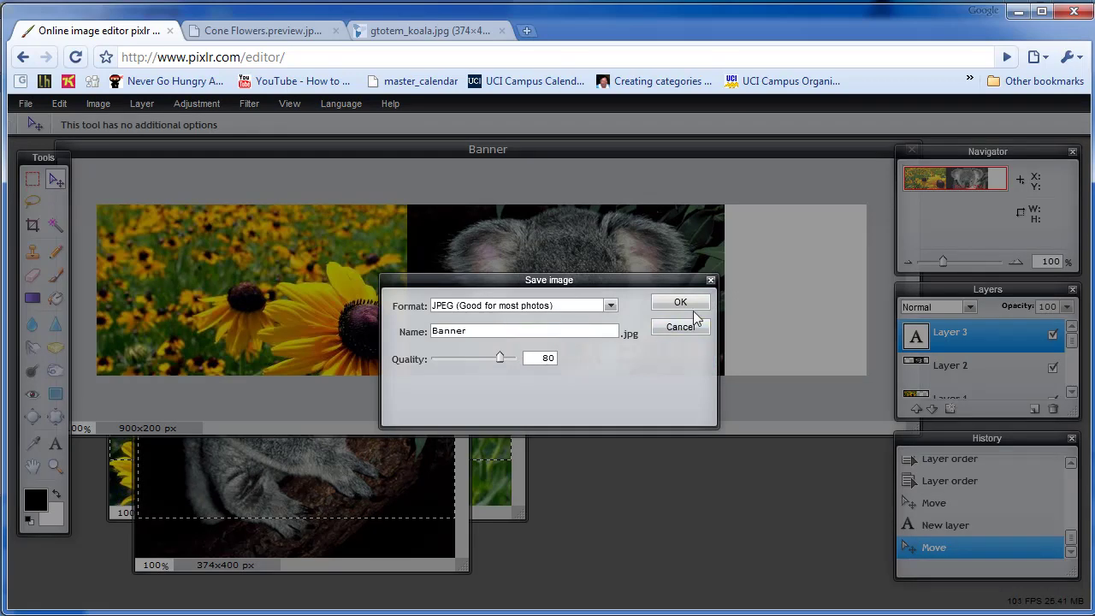
{"action": "left_click", "coordinate": [611, 306]}
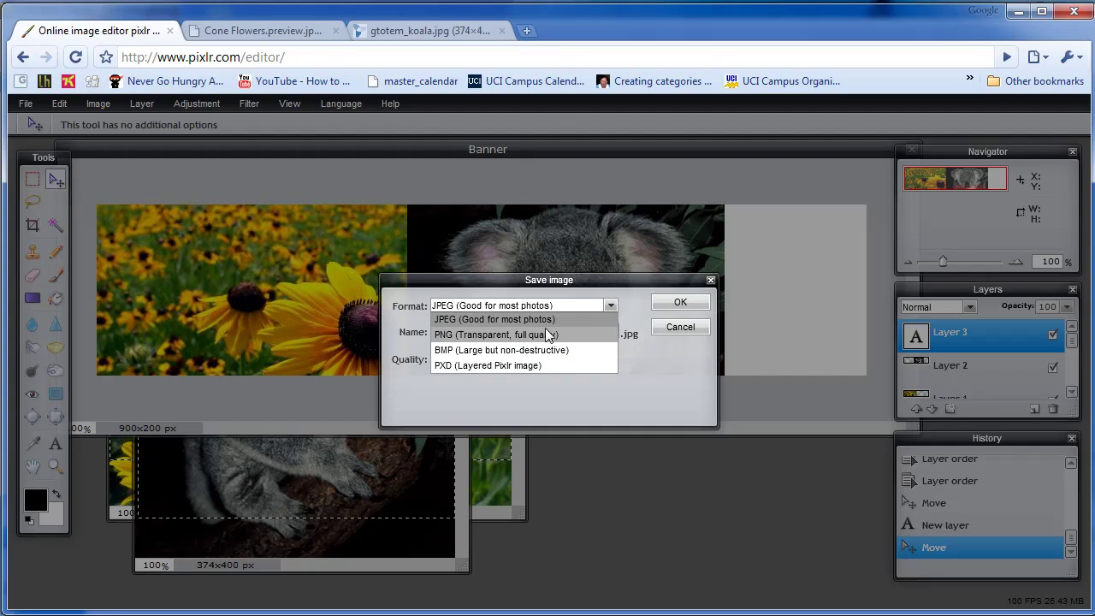
{"action": "left_click", "coordinate": [639, 284]}
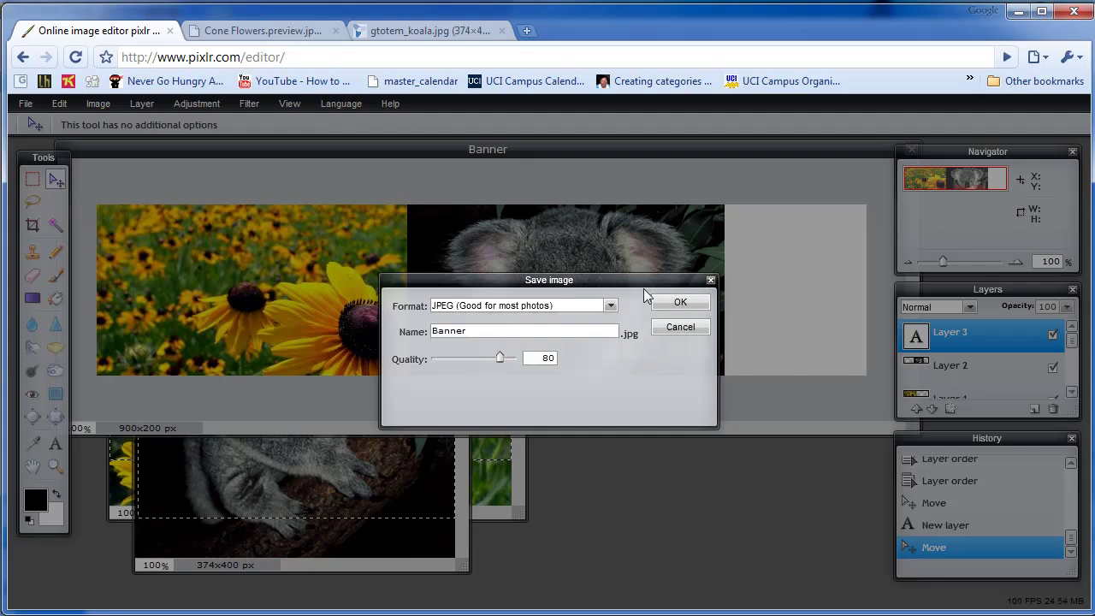
{"action": "left_click", "coordinate": [669, 305]}
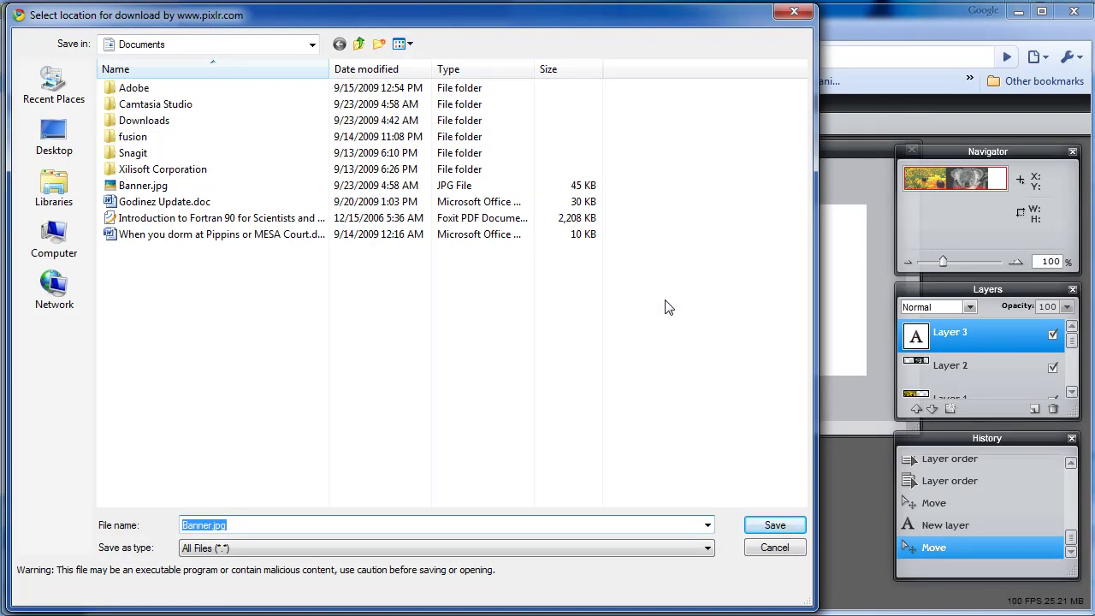
Edit the download file name and save Banner.jpg to Documents
{"action": "left_click", "coordinate": [250, 528]}
{"action": "key", "text": "BackSpace"}
{"action": "key", "text": "BackSpace"}
{"action": "key", "text": "BackSpace"}
{"action": "key", "text": "BackSpace"}
{"action": "type", "text": "2"}
{"action": "key", "text": "Return"}
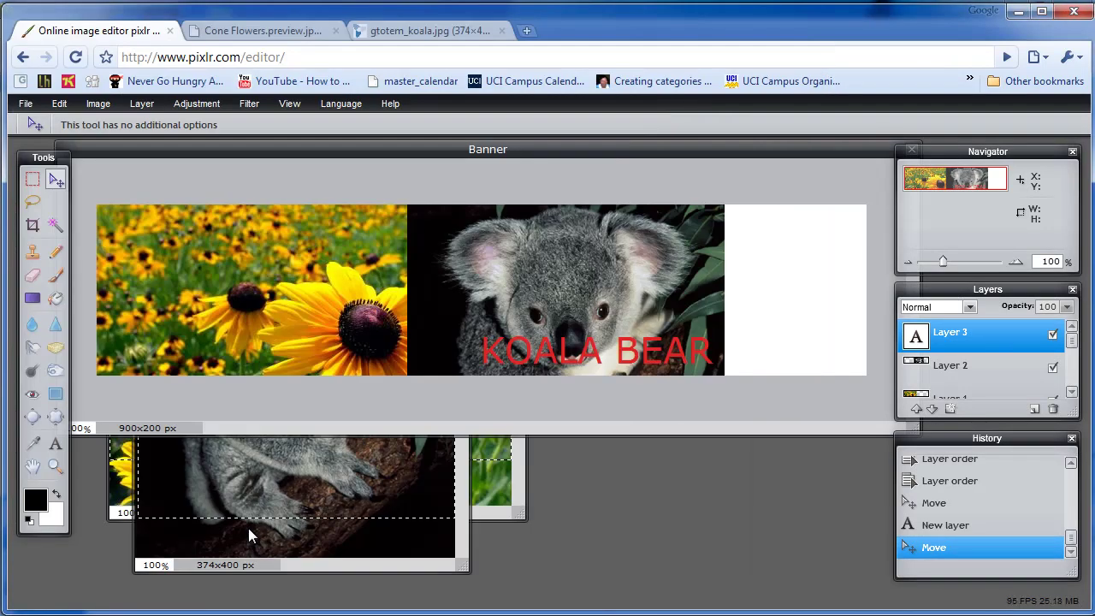